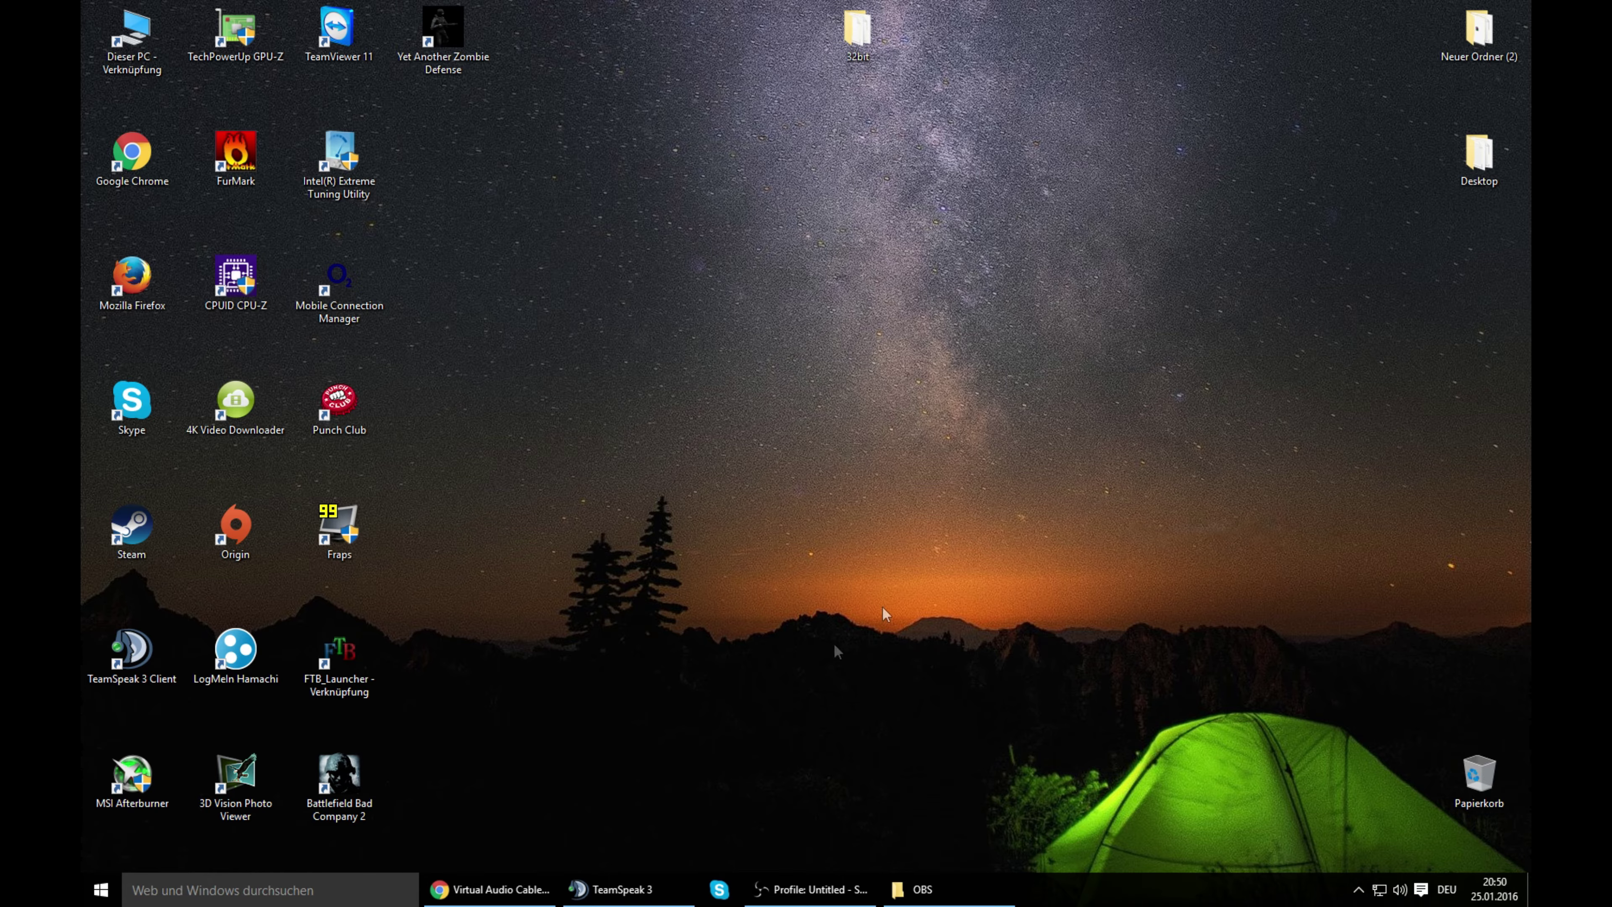
- Switch to Chrome and review the Virtual Audio Cable 4.10 video page for the download link and archive password
left_click(489, 890)
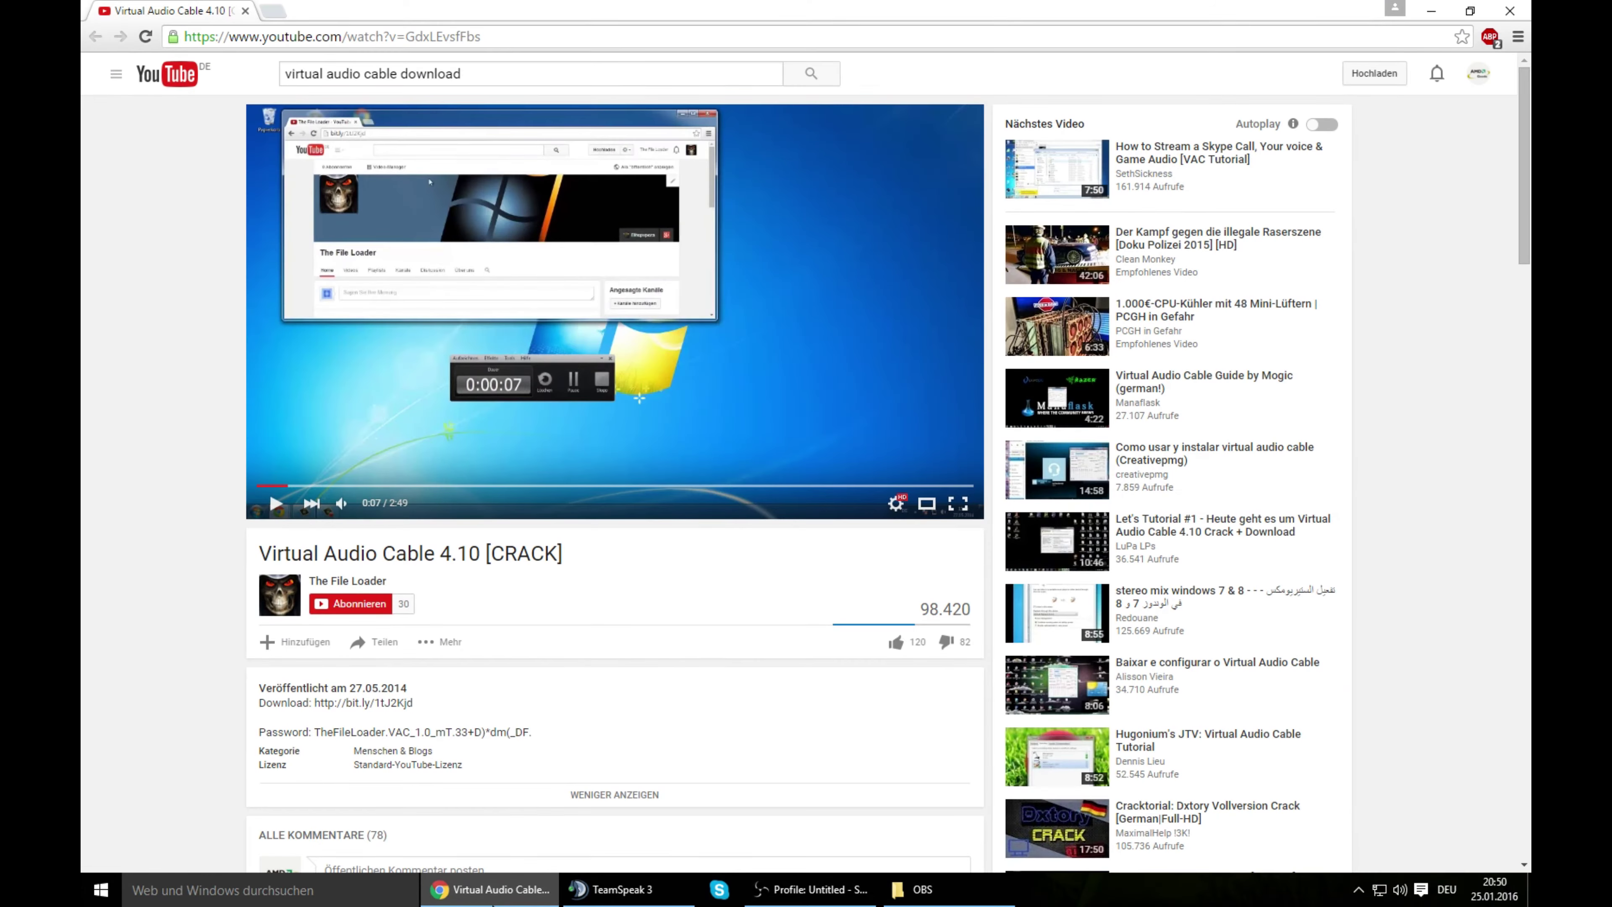
scroll(522, 785, "down", 5)
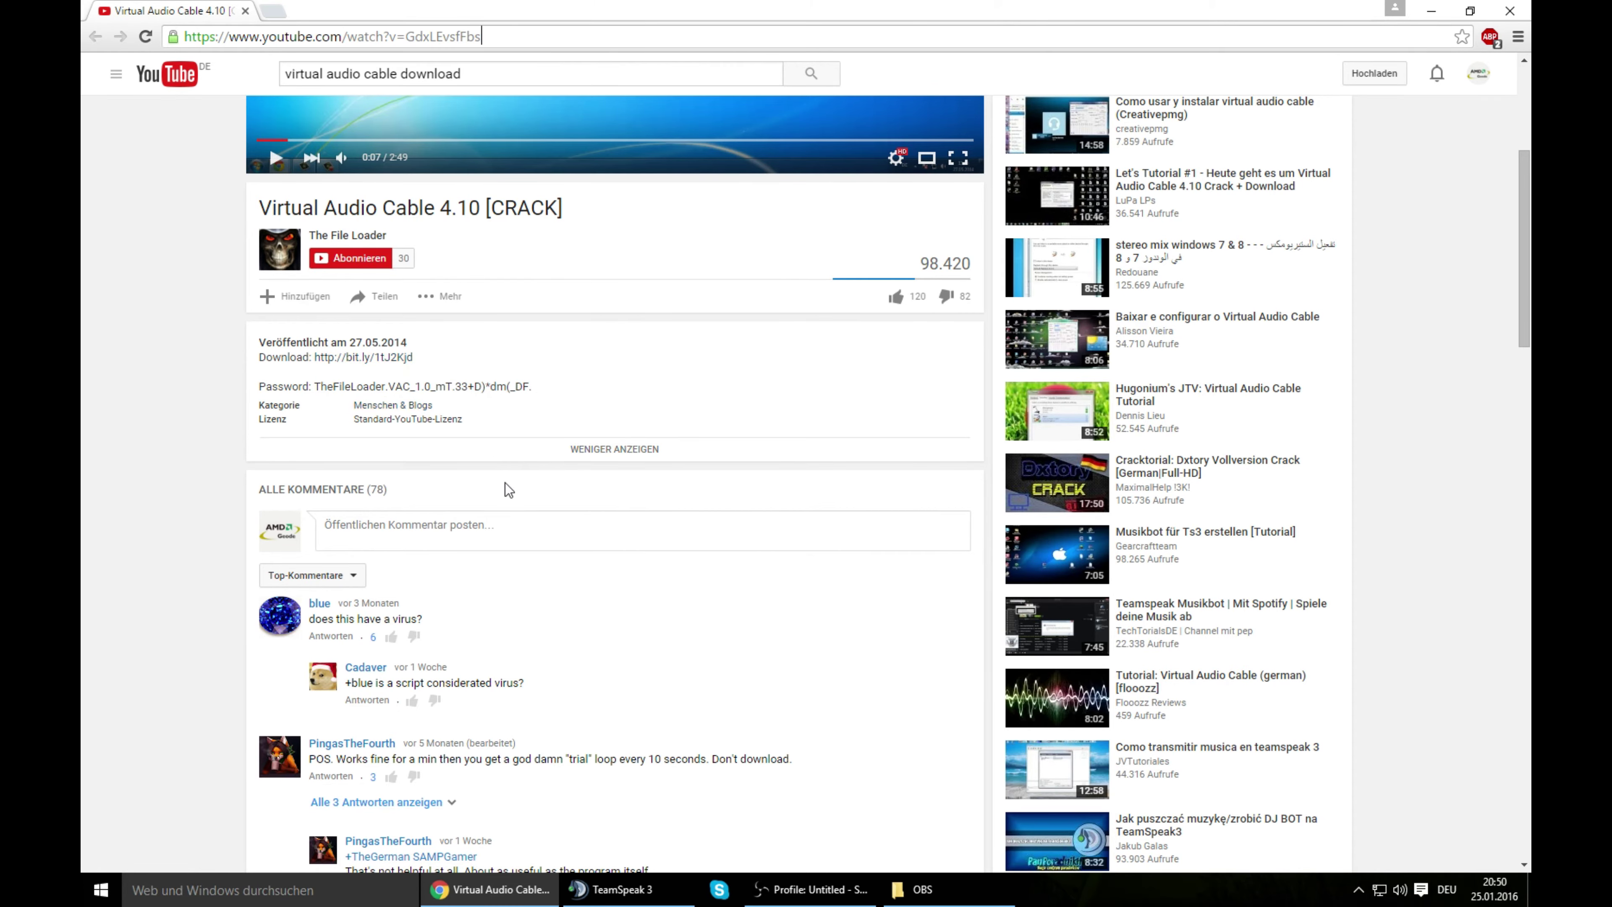
scroll(504, 489, "up", 5)
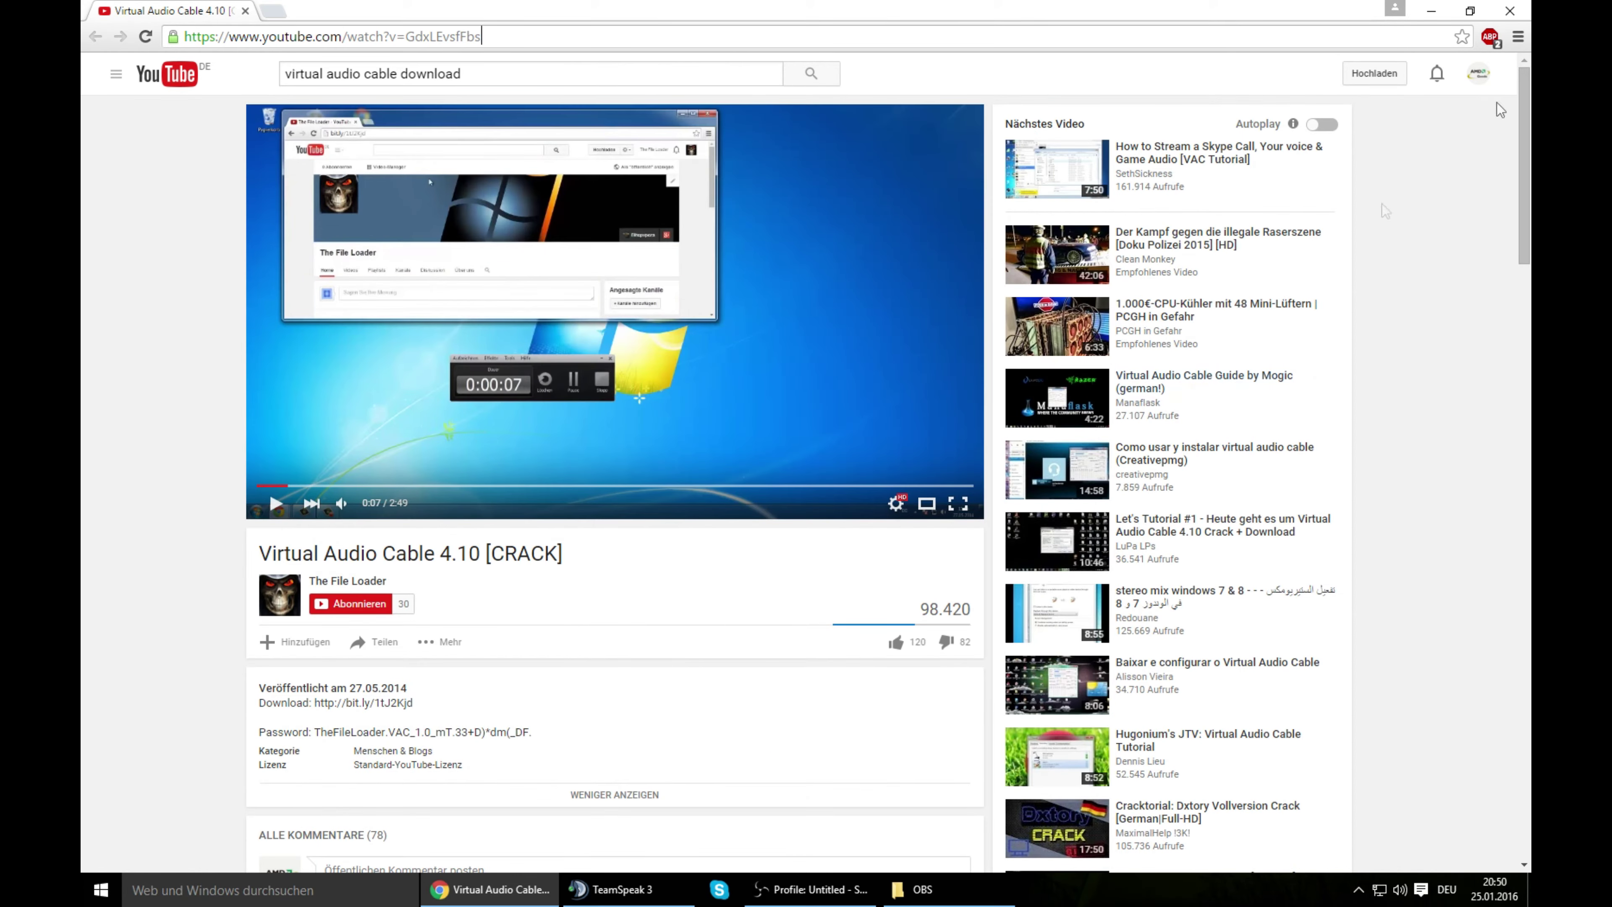
left_click(1431, 11)
- Open the Neuer Ordner (2) folder on the desktop and view the Passwort text file
double_click(1470, 33)
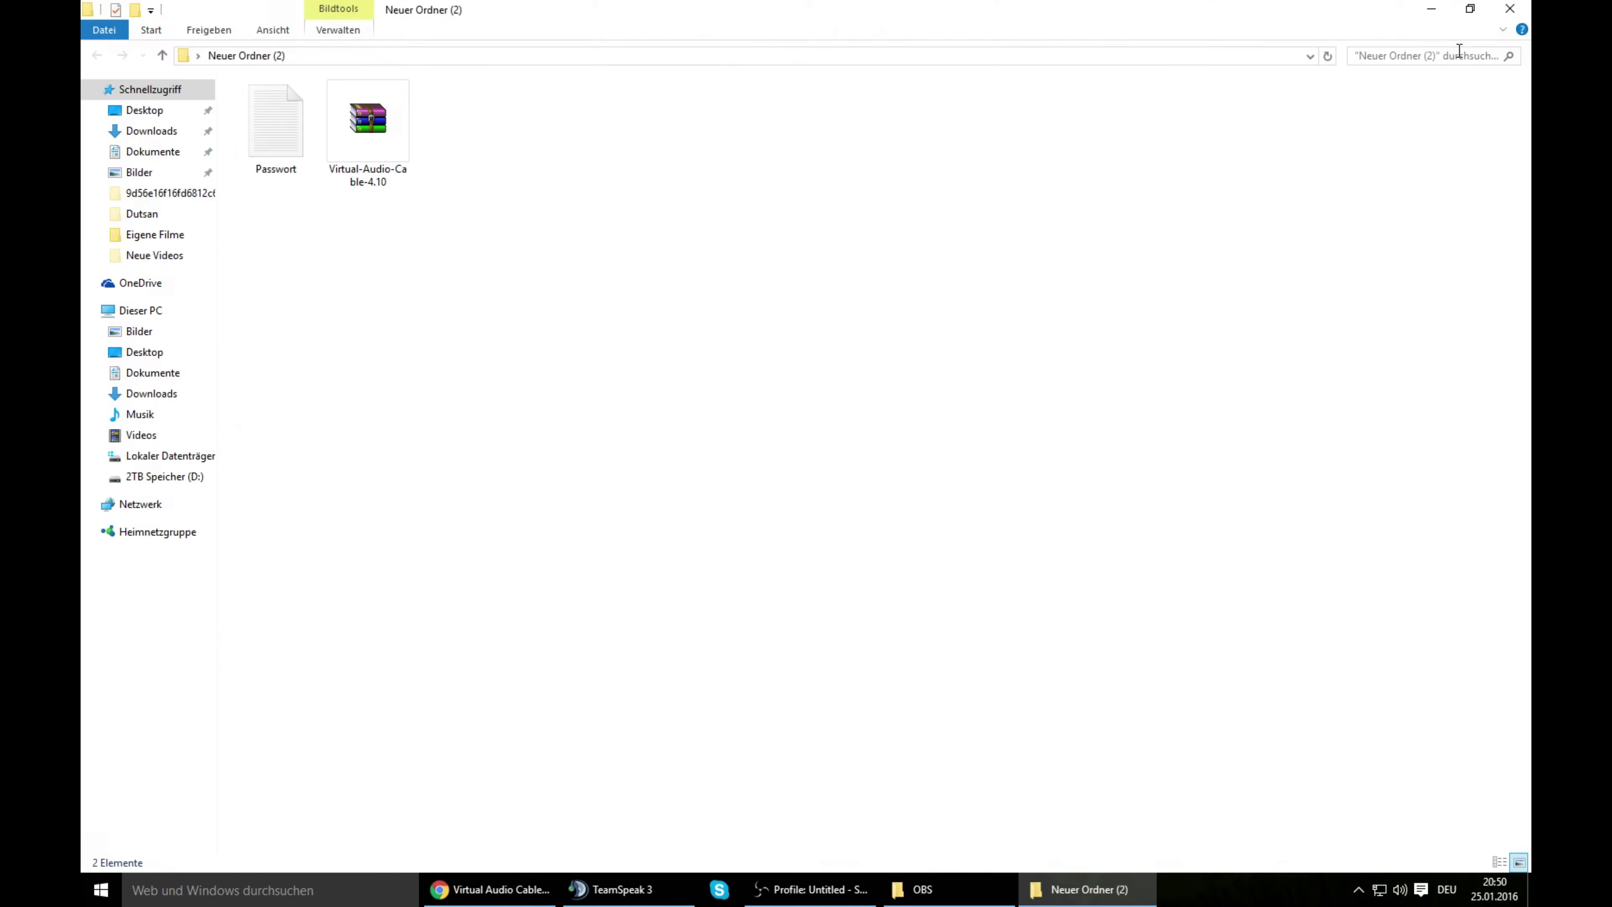
left_click(270, 148)
double_click(289, 139)
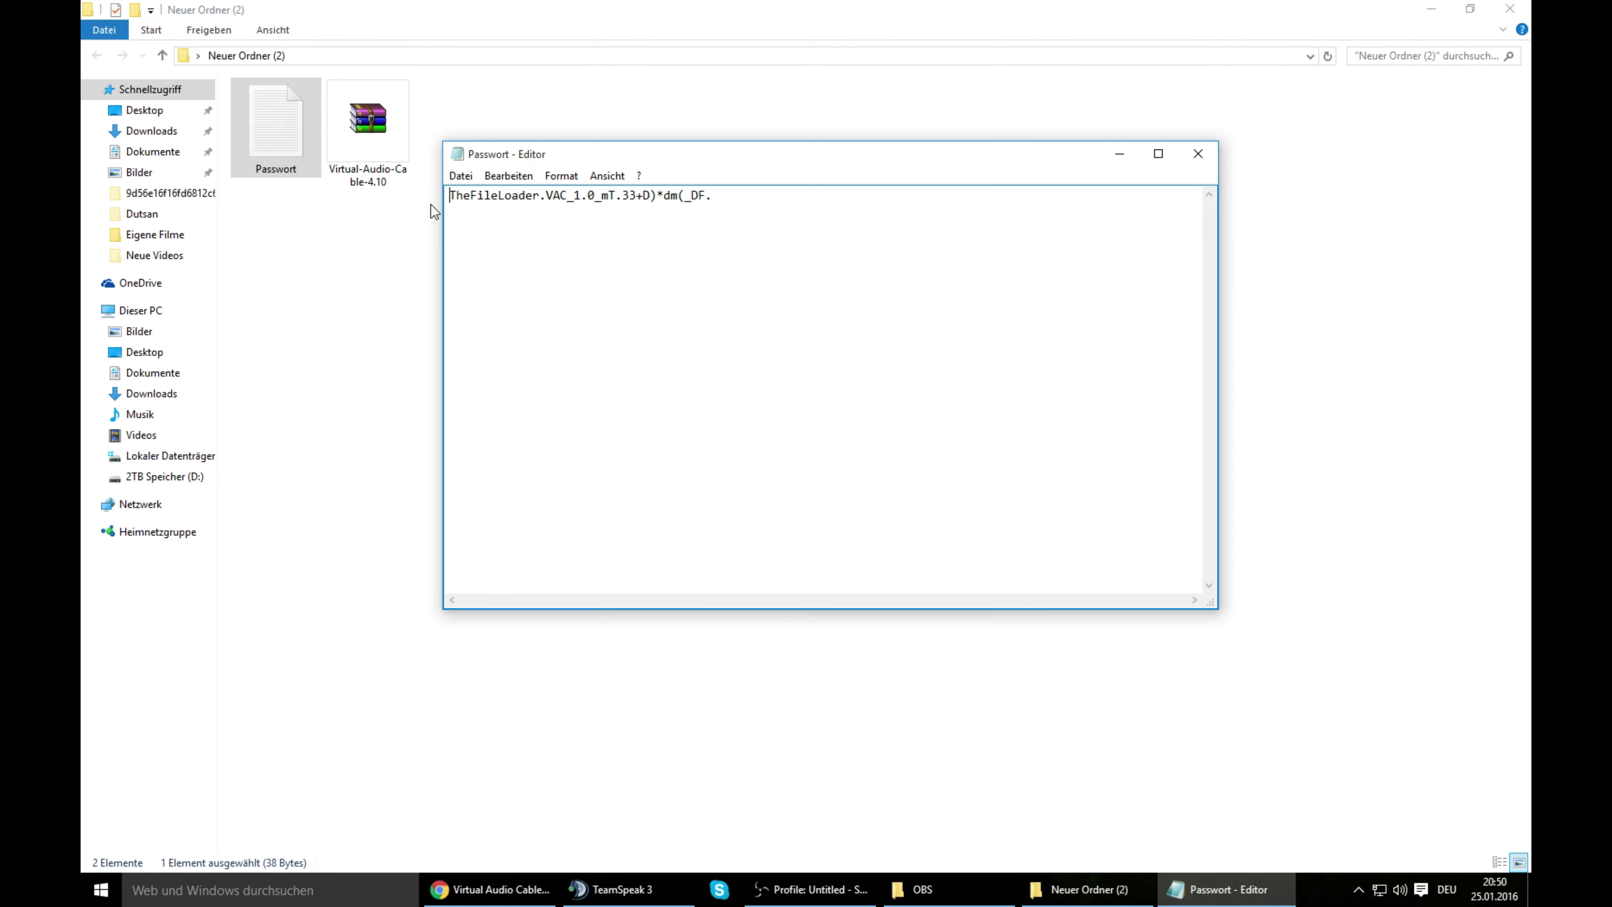
left_click(1120, 153)
- Open the Virtual-Audio-Cable-4.10 archive and arrange its password prompt above the Passwort text file on the desktop
double_click(369, 120)
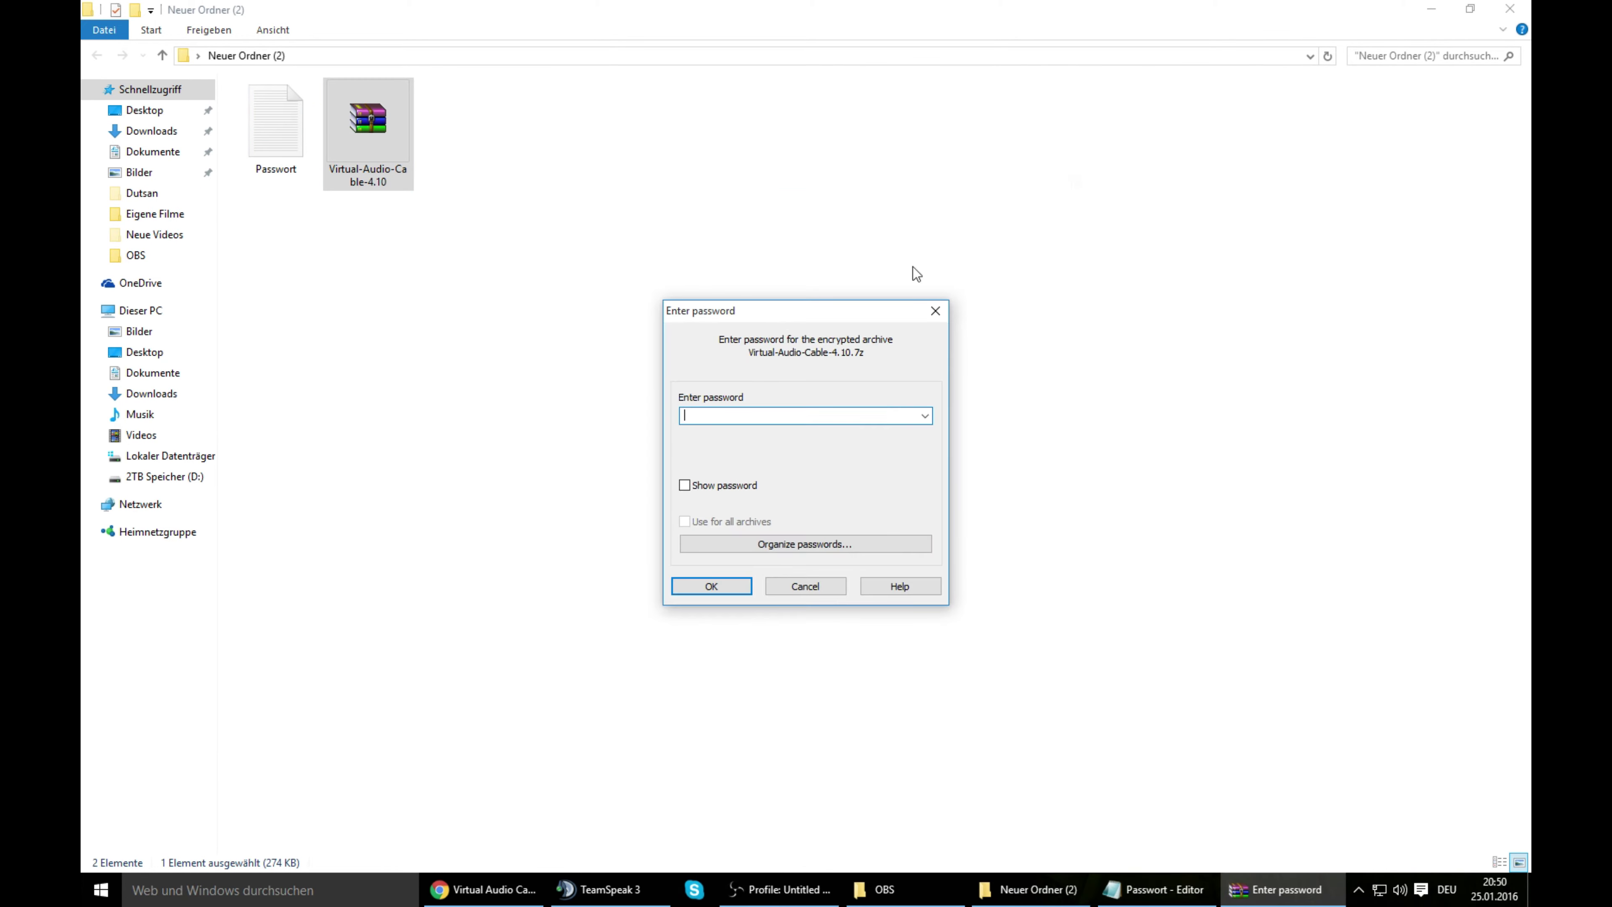
left_click(1431, 9)
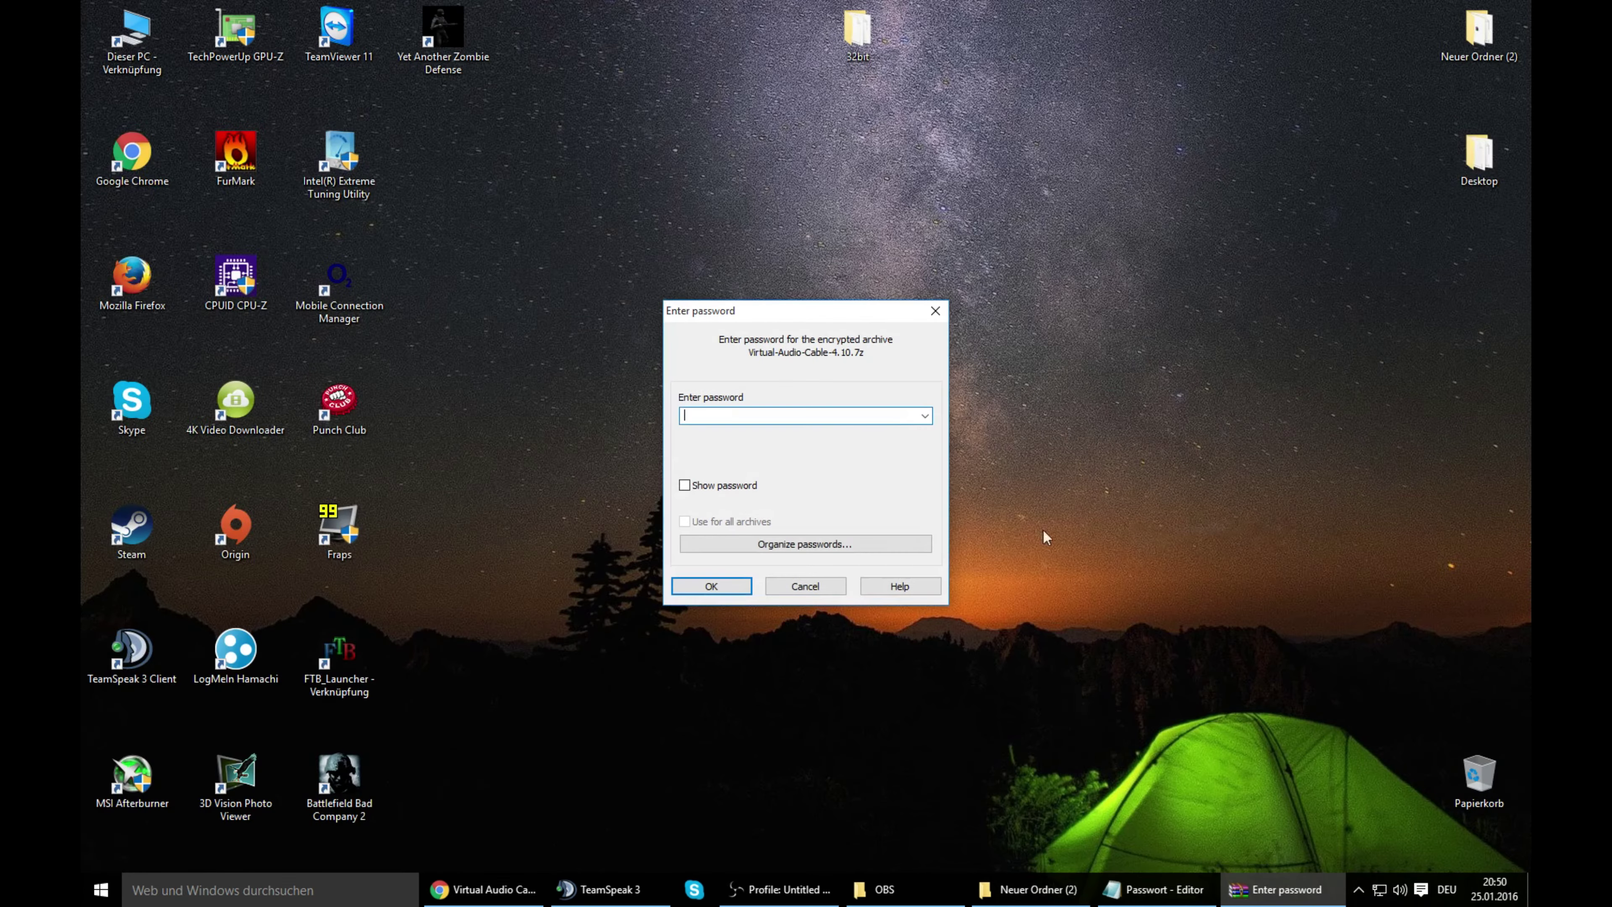
left_click(1161, 901)
left_click_drag(821, 162, 914, 581)
left_click_drag(832, 307, 940, 82)
left_click_drag(870, 571, 891, 414)
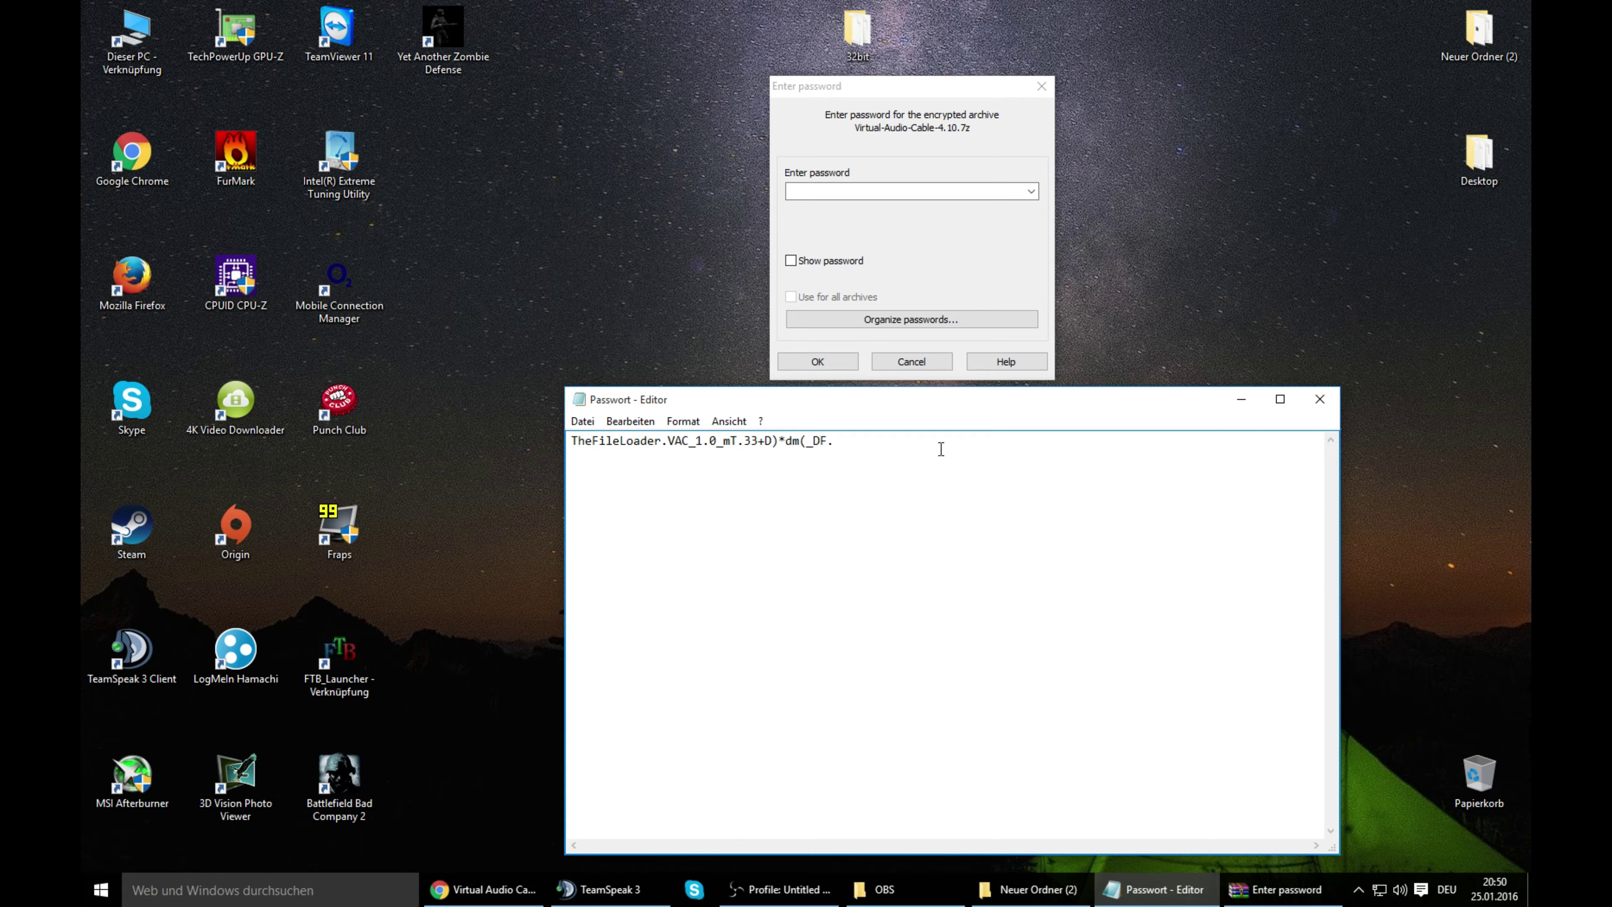
- Copy the archive password from the text file into the password field, unlock the archive and close the text file
left_click_drag(942, 449, 565, 449)
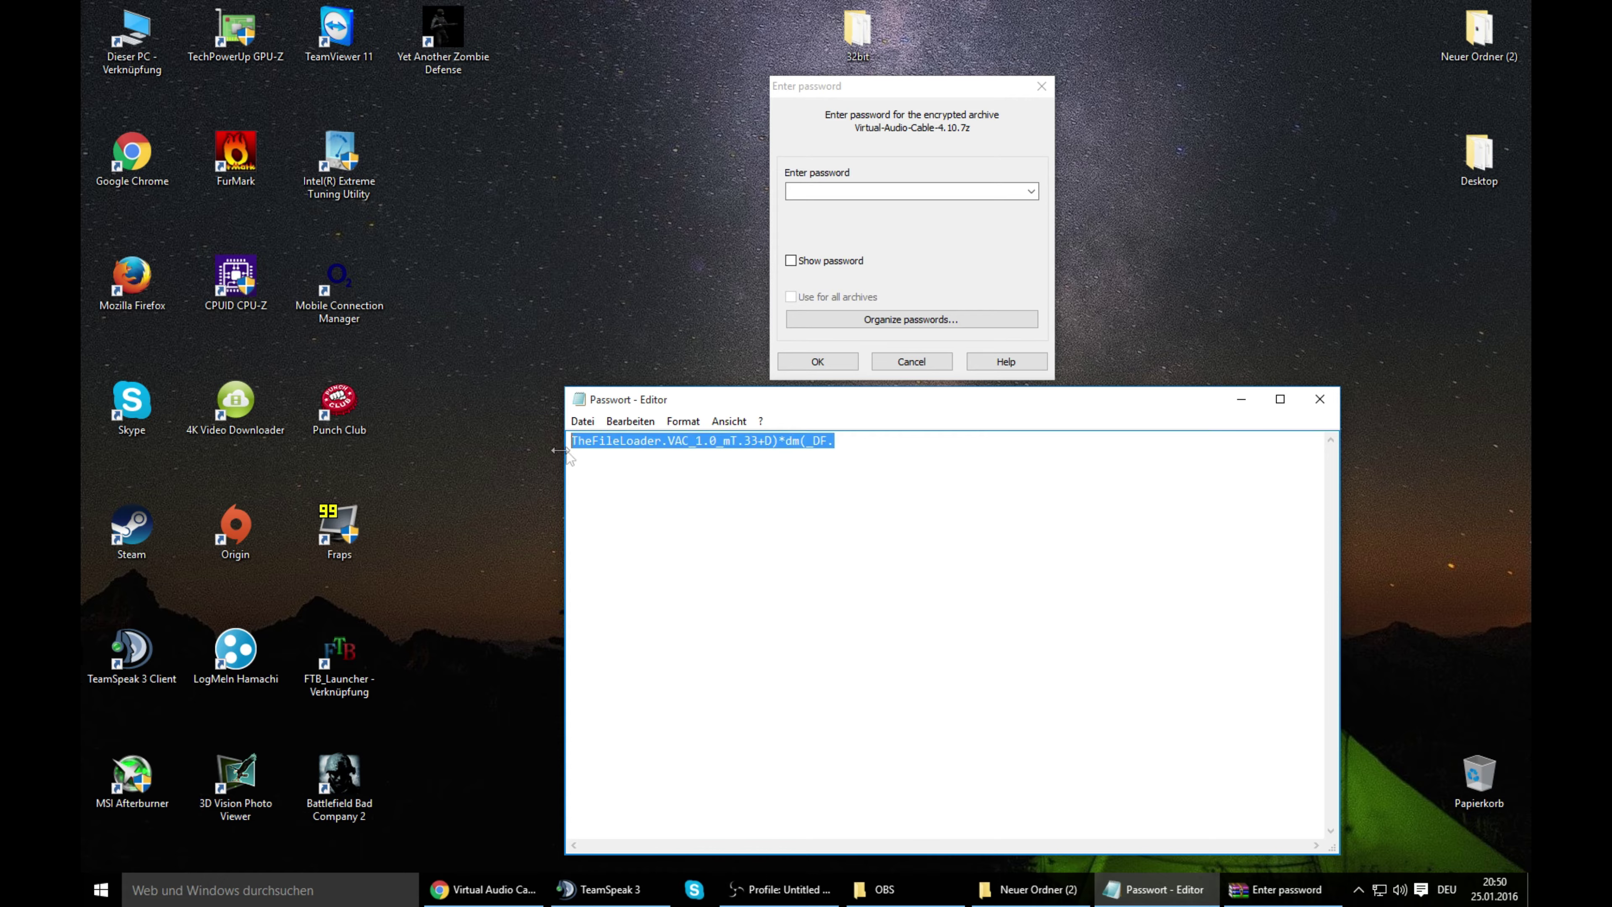
left_click(893, 189)
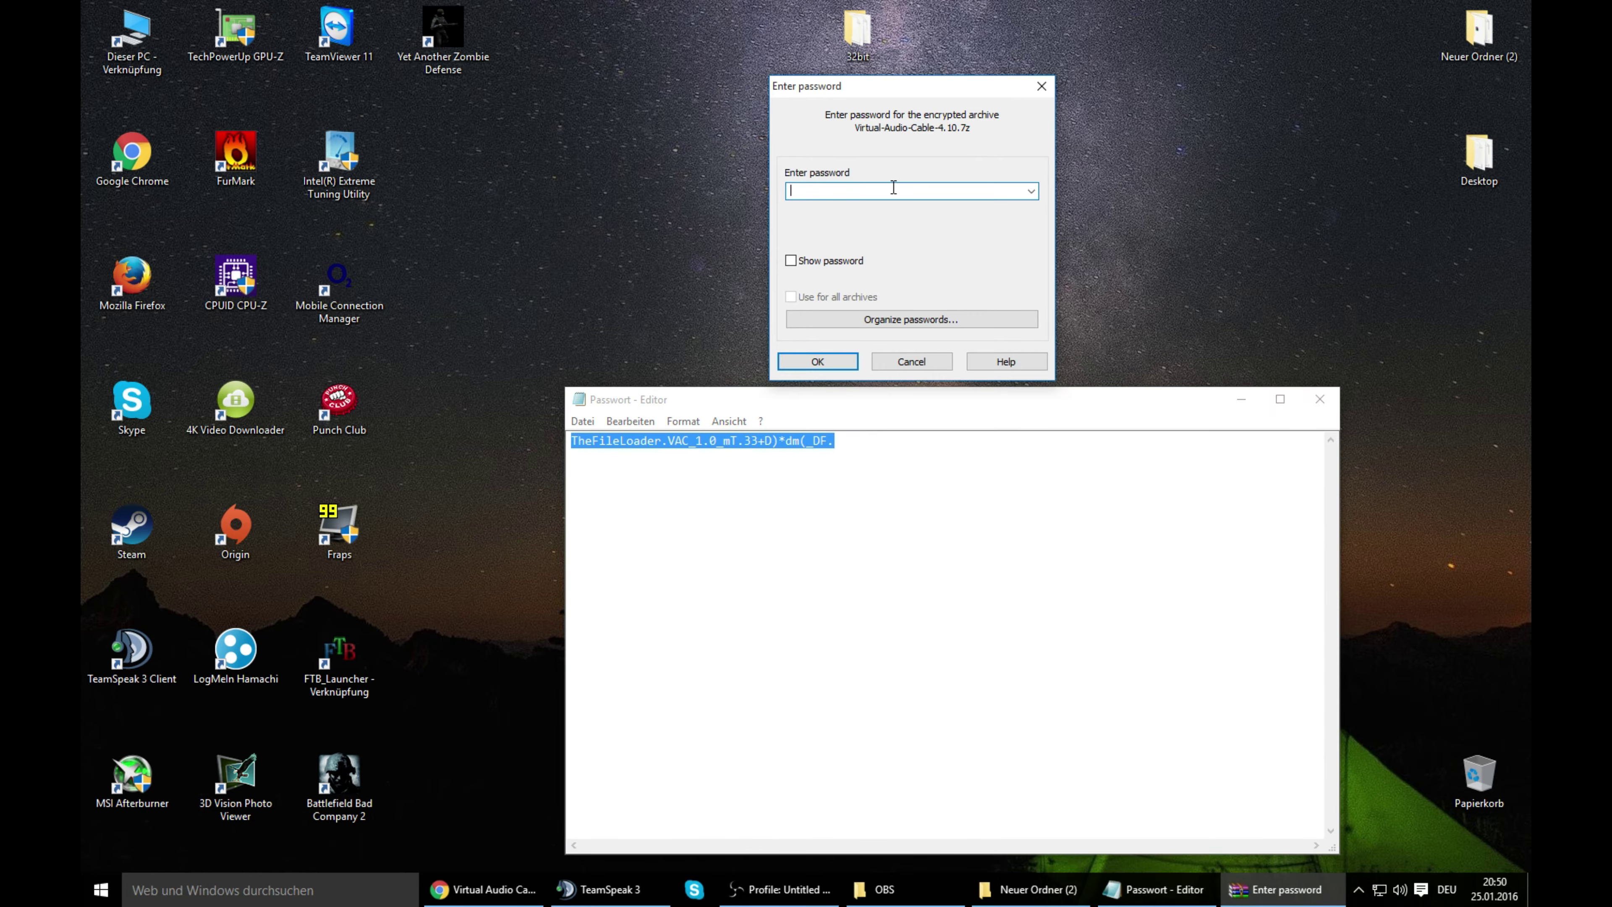
key("ctrl+v")
left_click(832, 362)
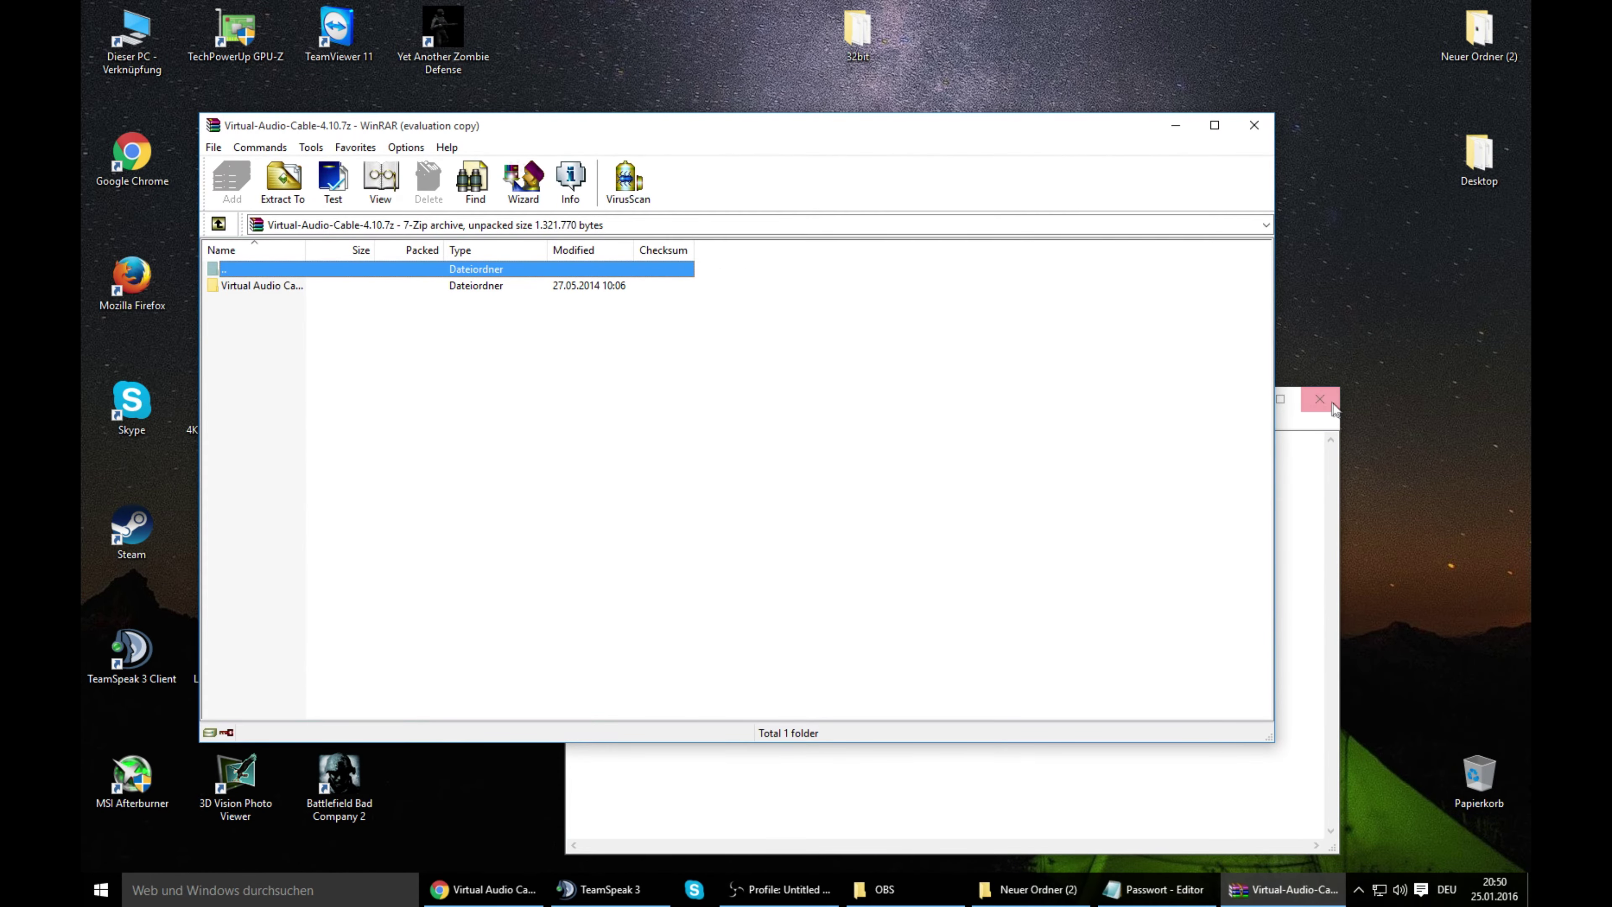
left_click(1320, 399)
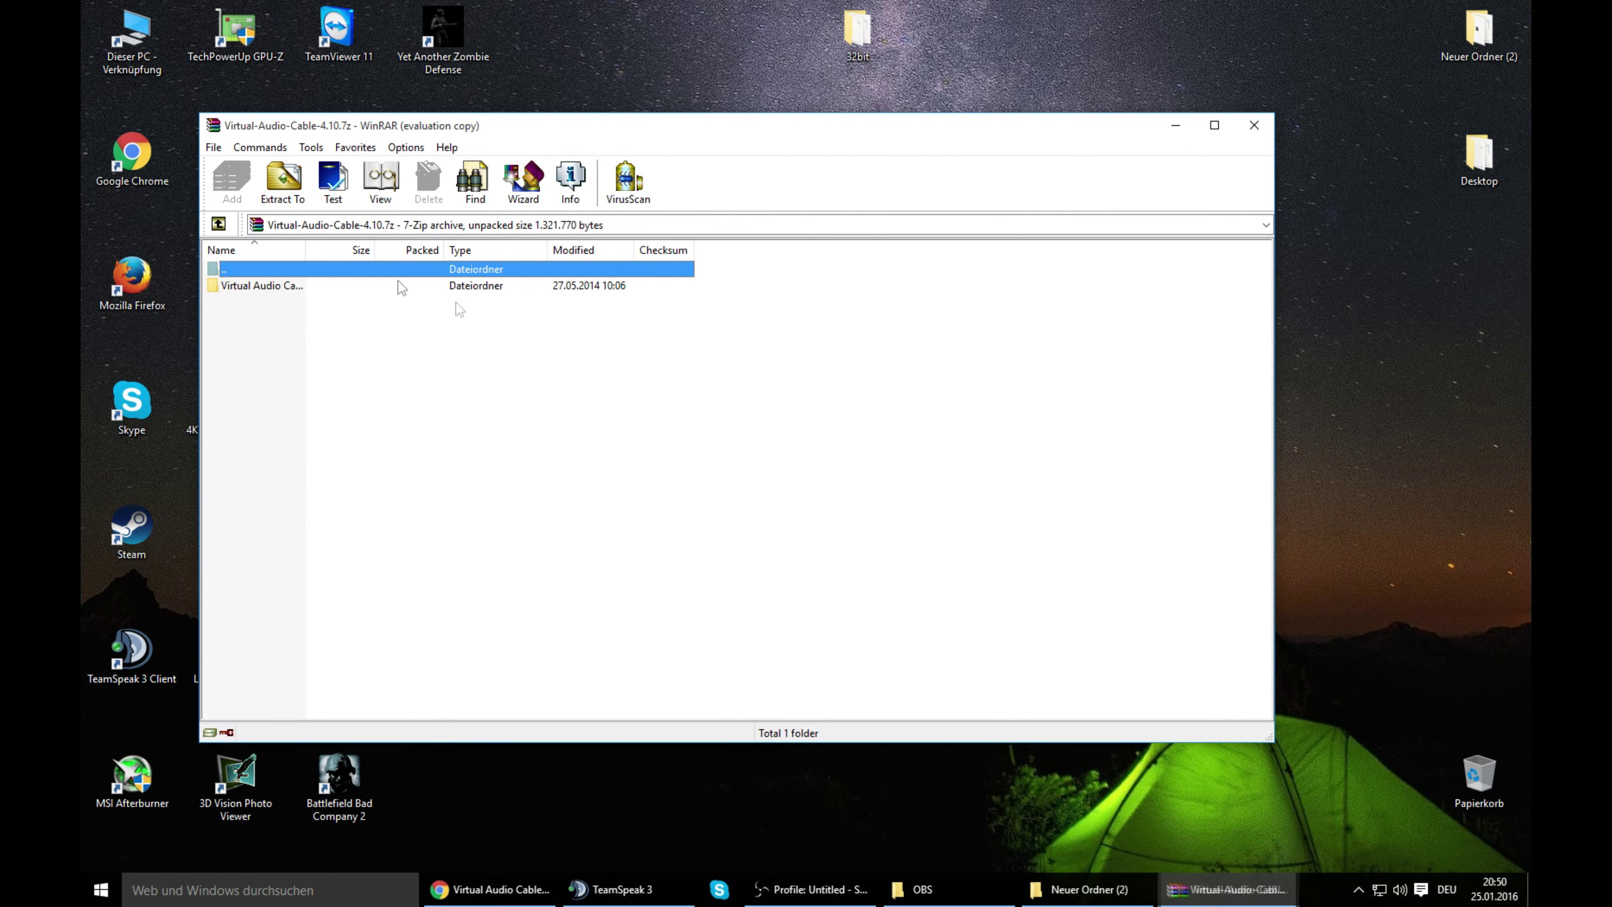
- Extract the Virtual Audio Cable folder from the archive to the desktop and open the extracted folder
left_click_drag(247, 294, 935, 38)
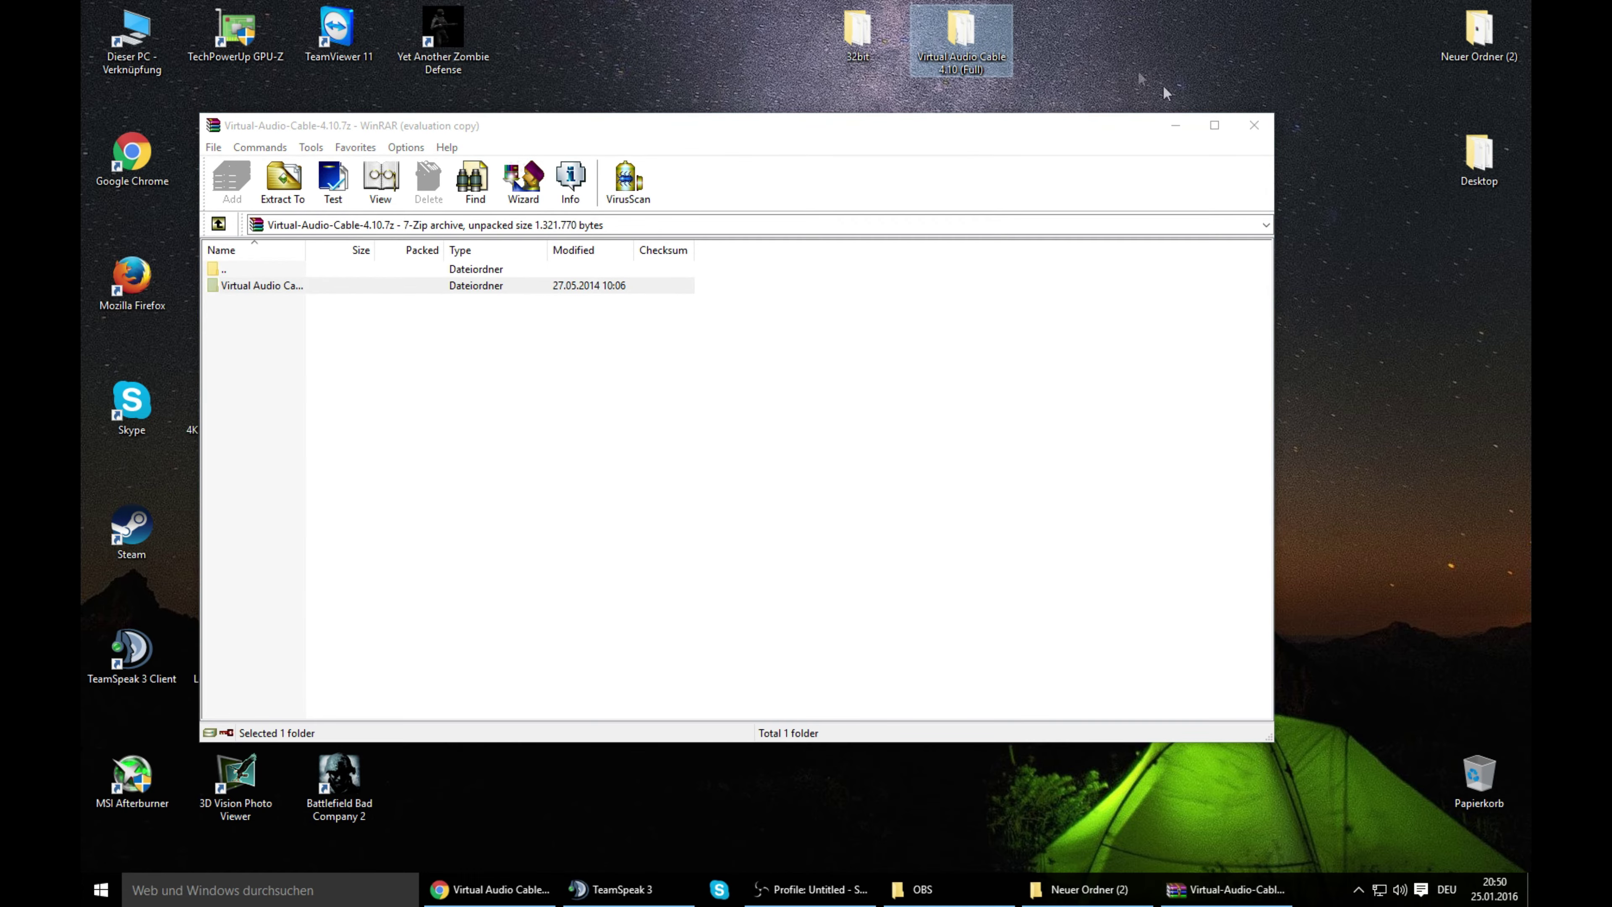
left_click(1247, 126)
double_click(923, 37)
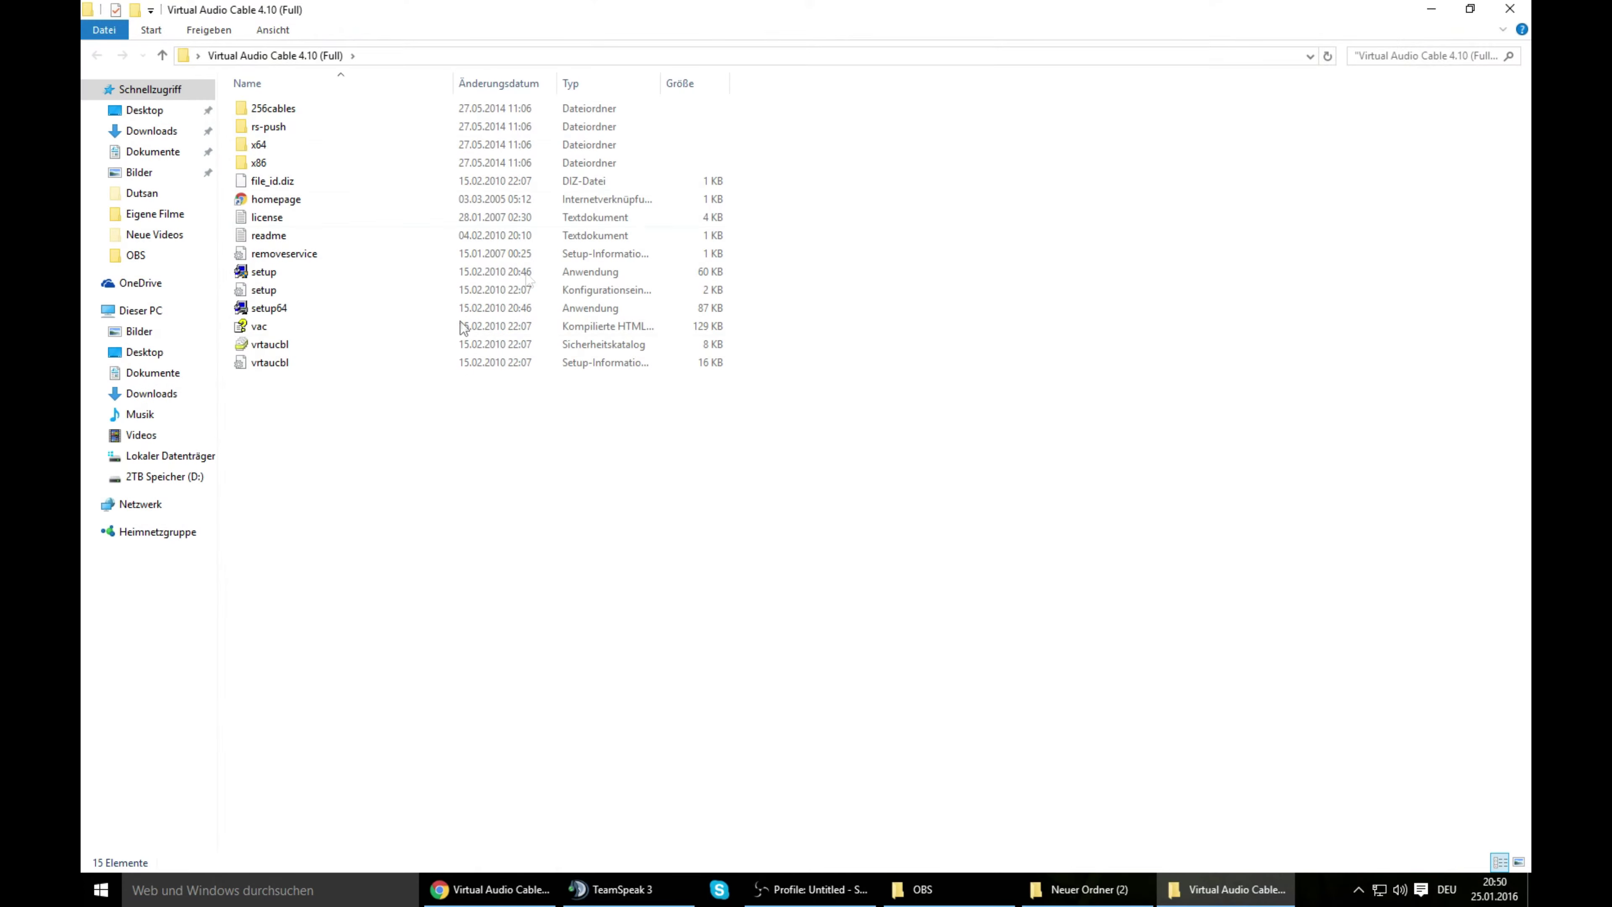
- Run the setup application, not setup64, as administrator and minimize the folder window
left_click(311, 272)
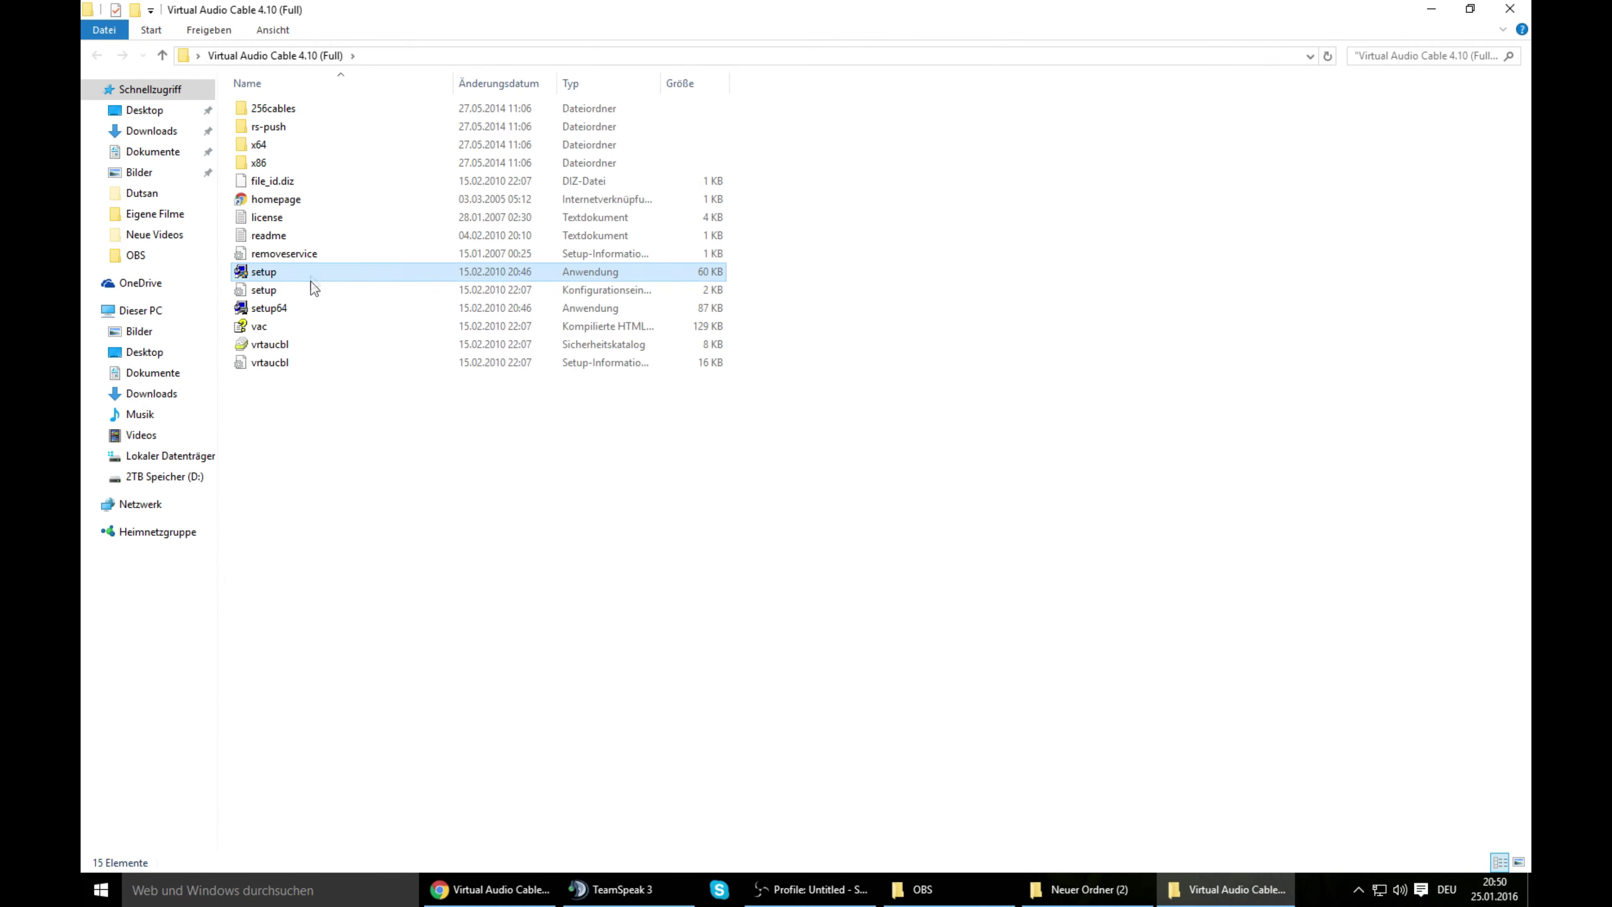
left_click(311, 310)
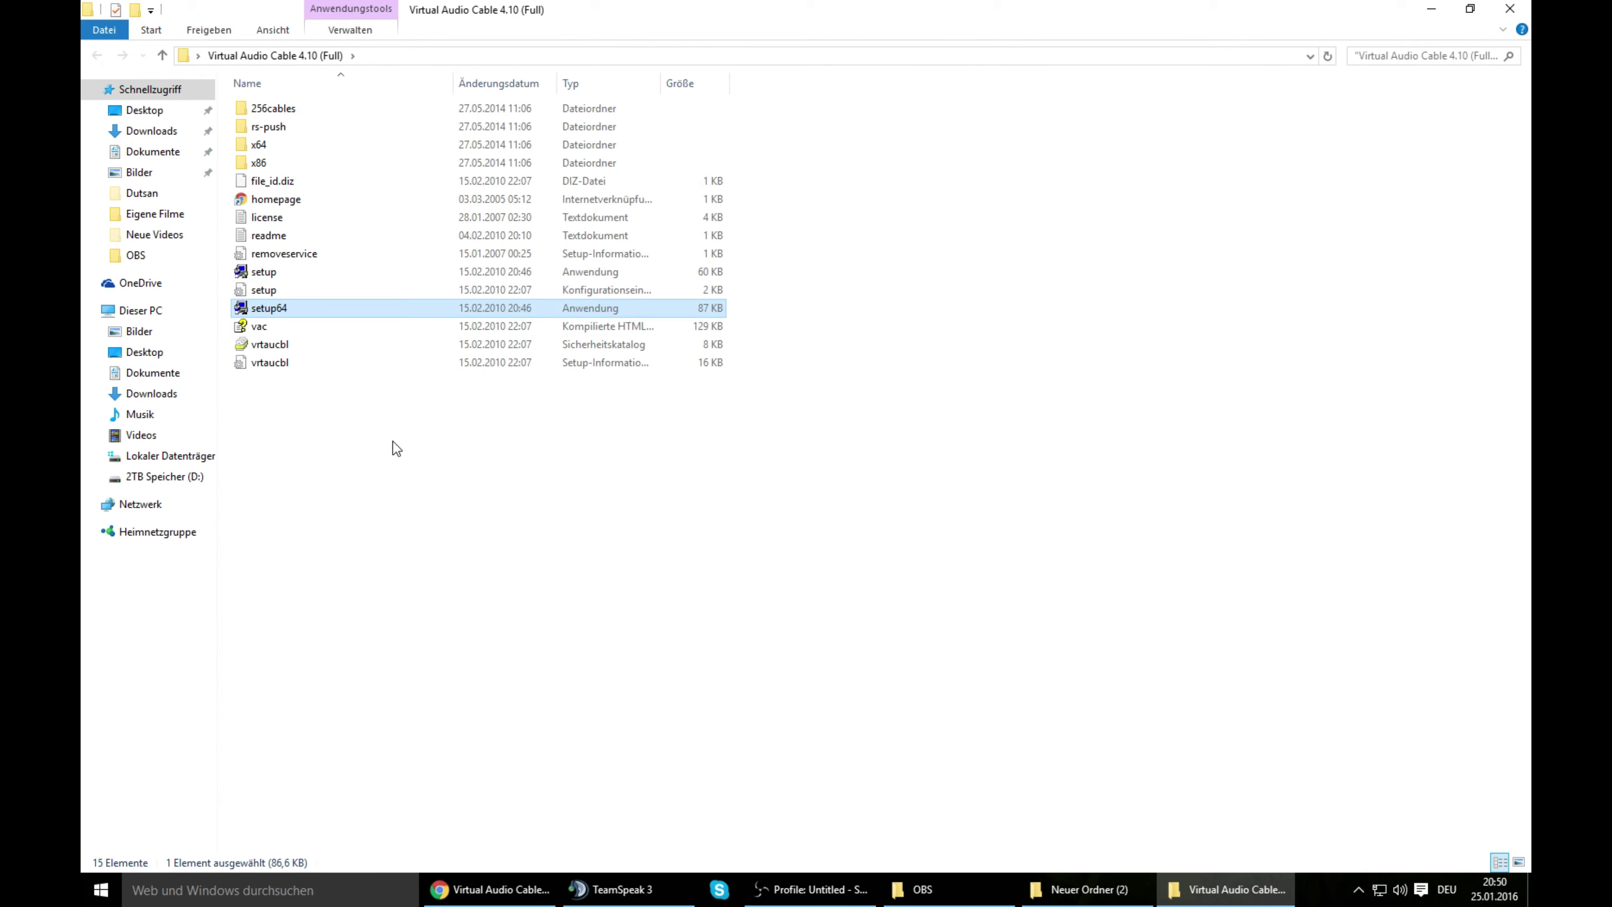
left_click(396, 273)
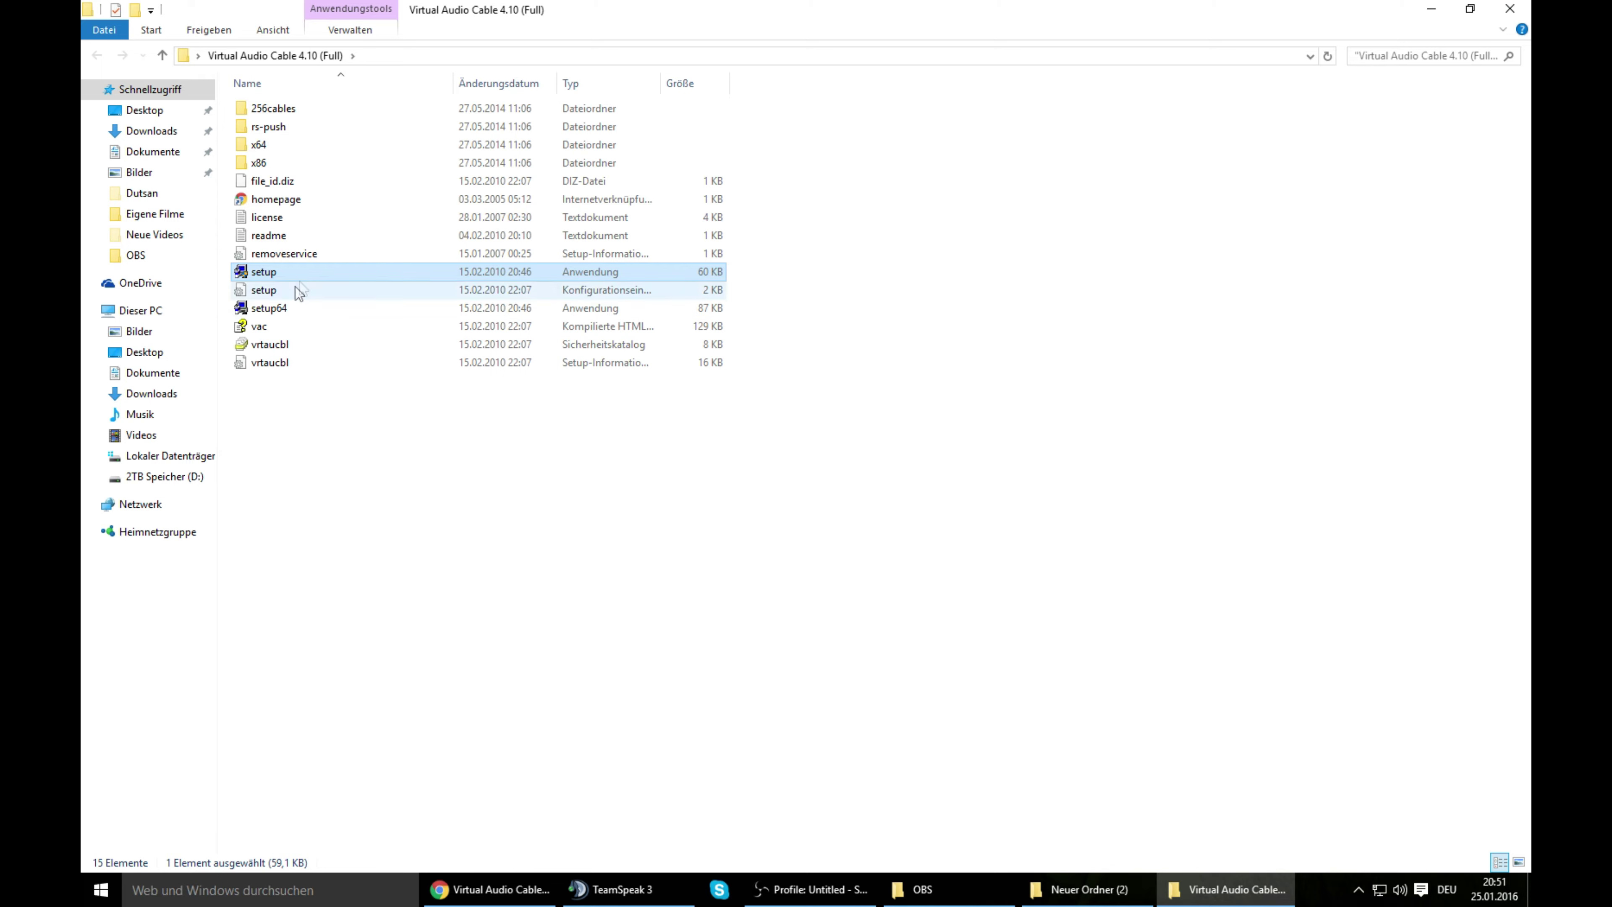
right_click(268, 273)
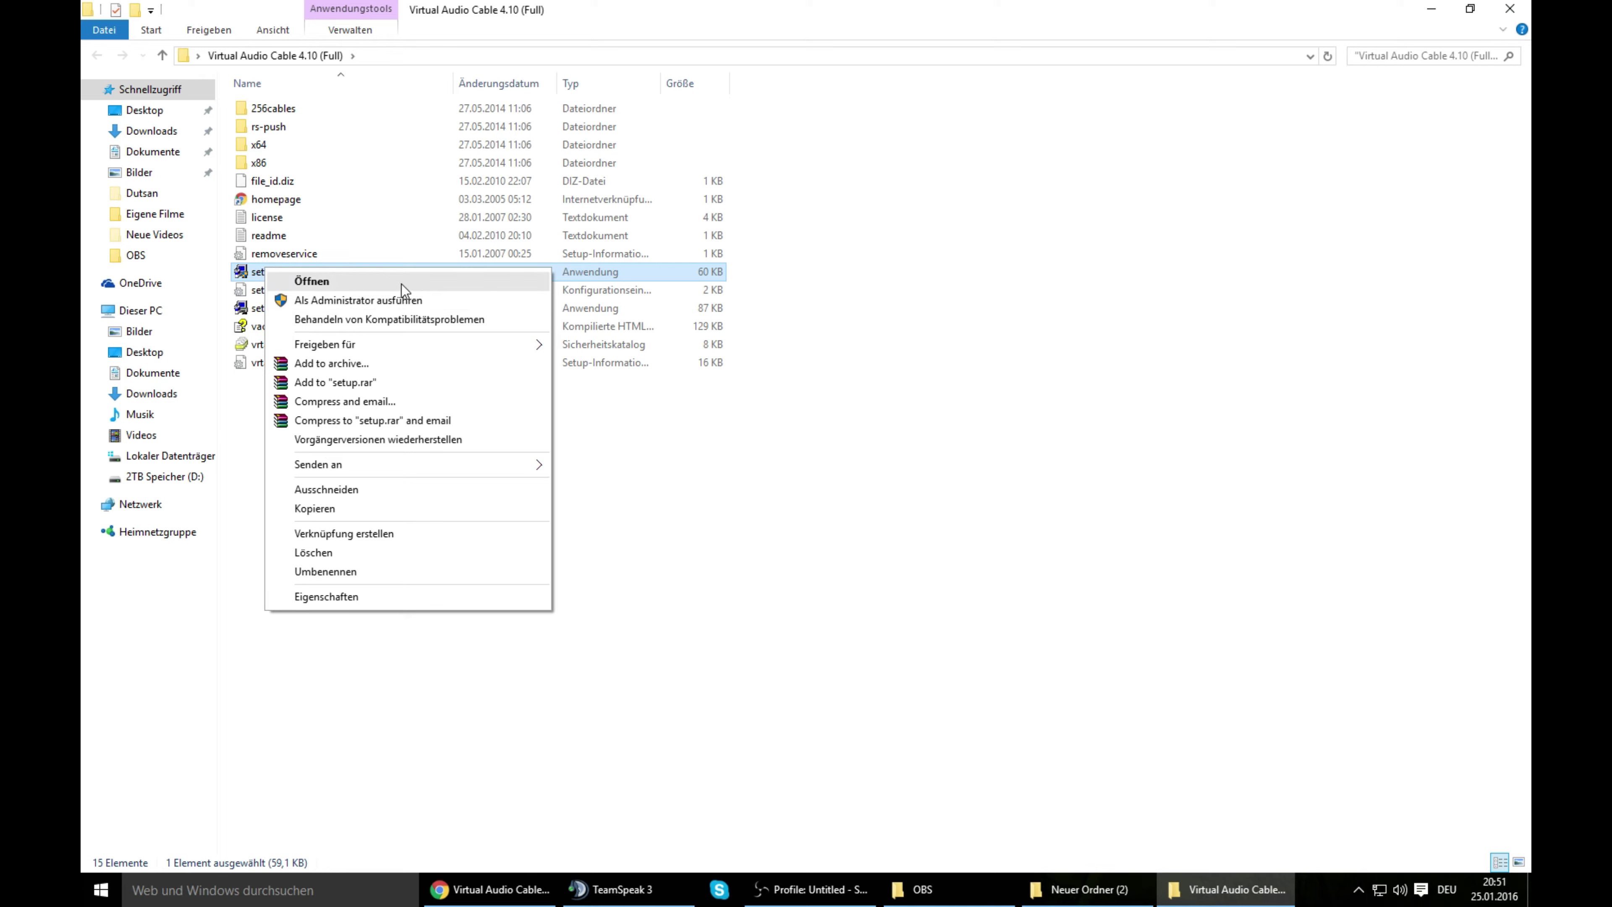
left_click(363, 305)
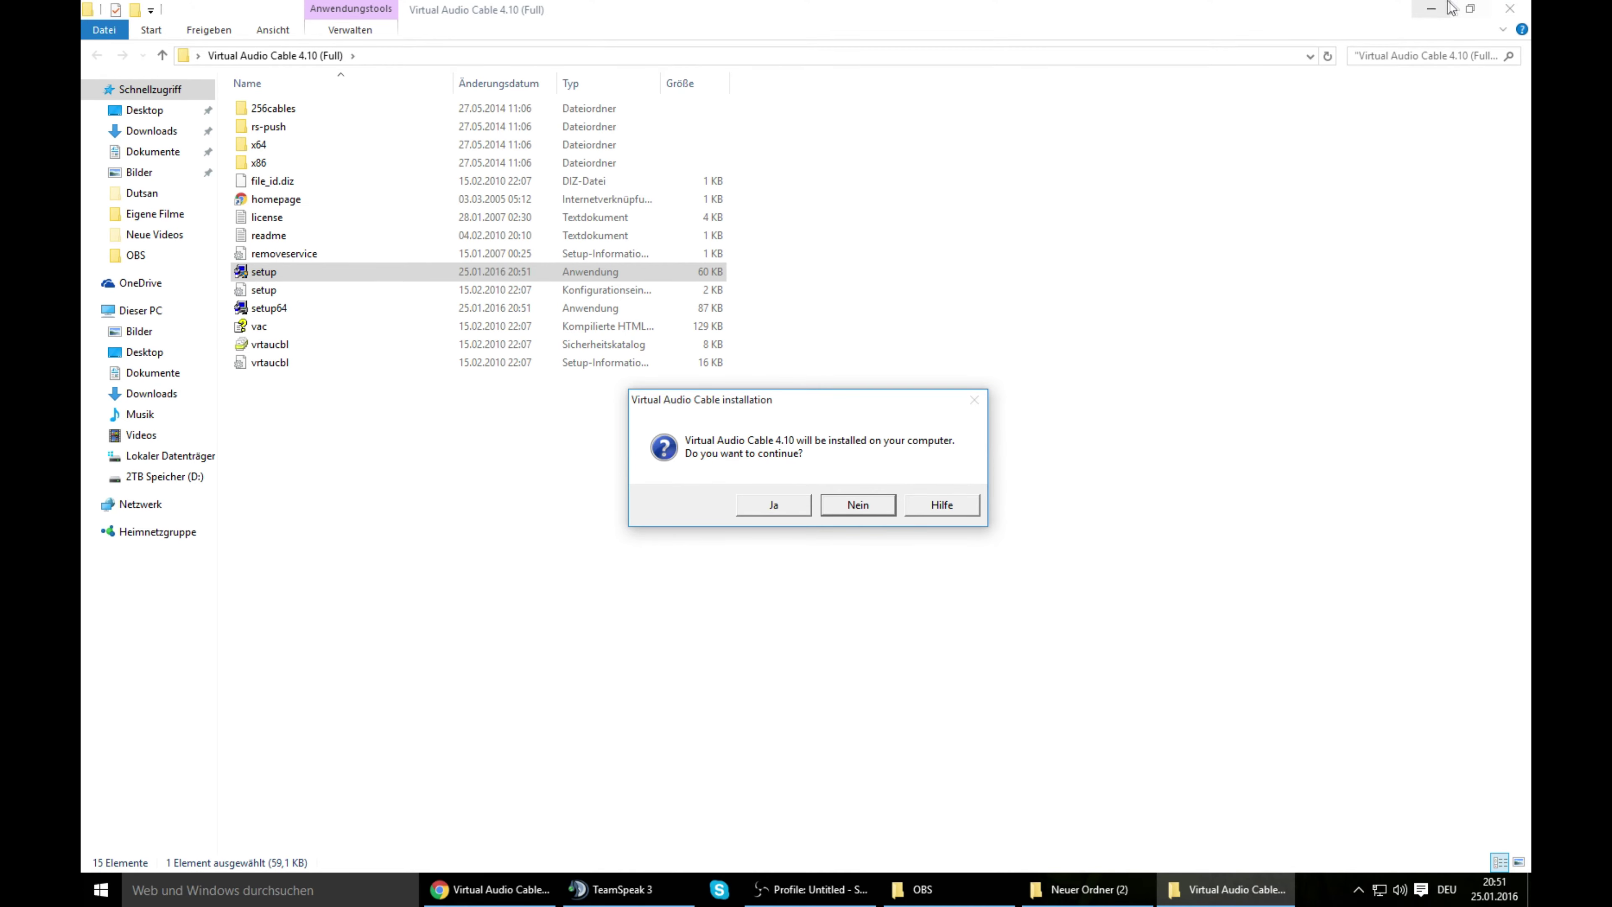
left_click(1432, 8)
left_click(769, 898)
left_click(769, 898)
left_click(799, 899)
left_click(798, 899)
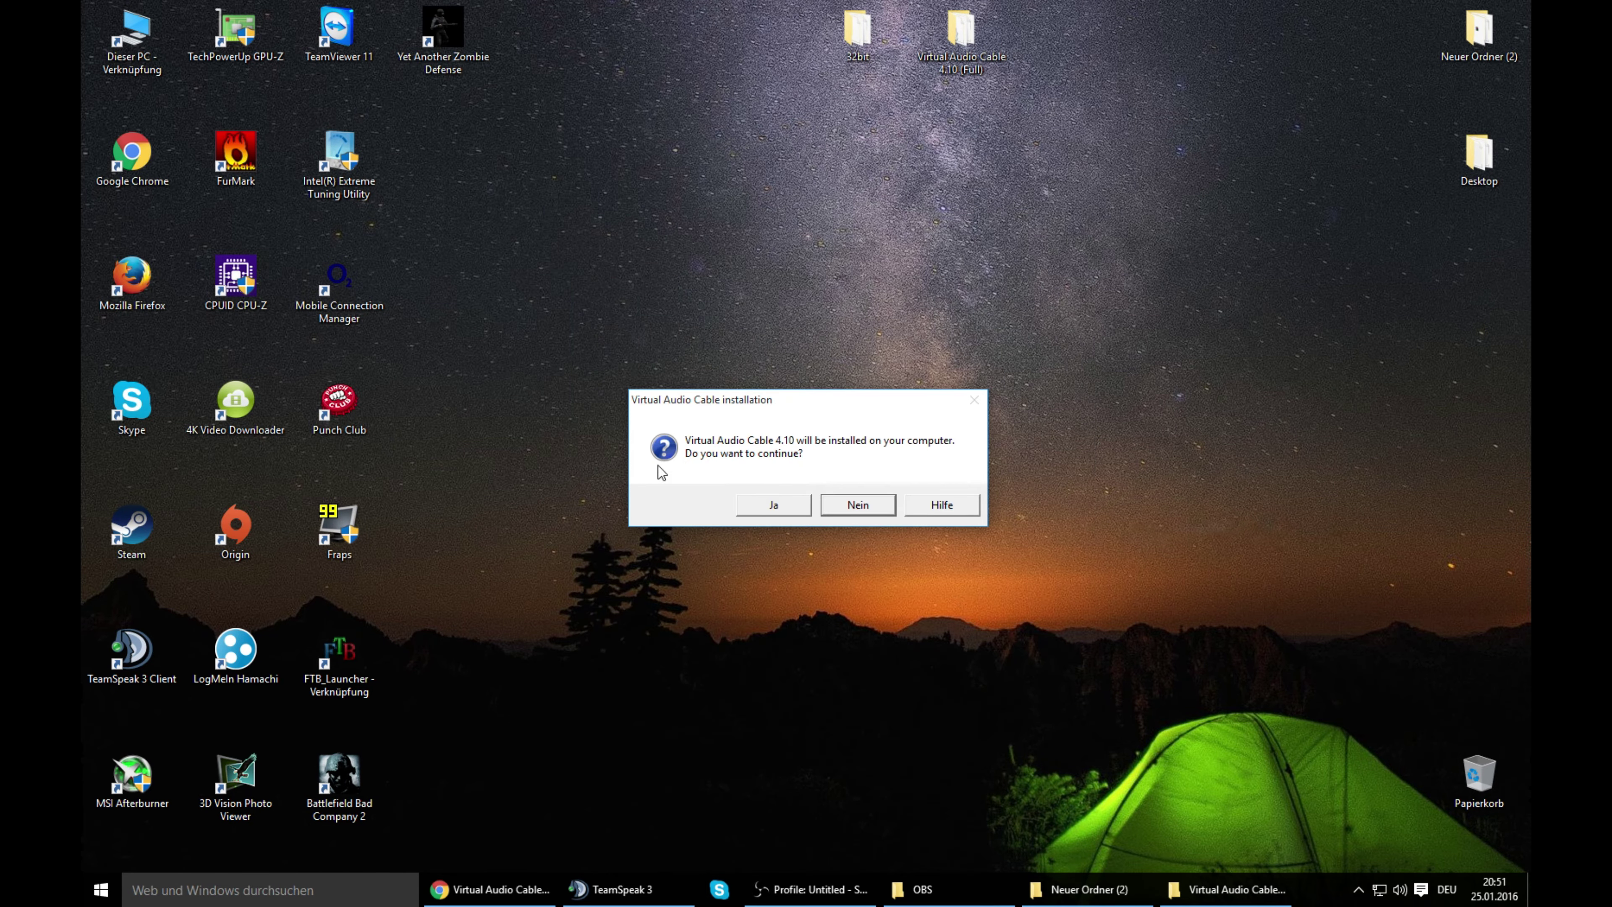
- Confirm the Virtual Audio Cable 4.10 installation, accept the license agreement and install it with the default folder names
left_click(794, 503)
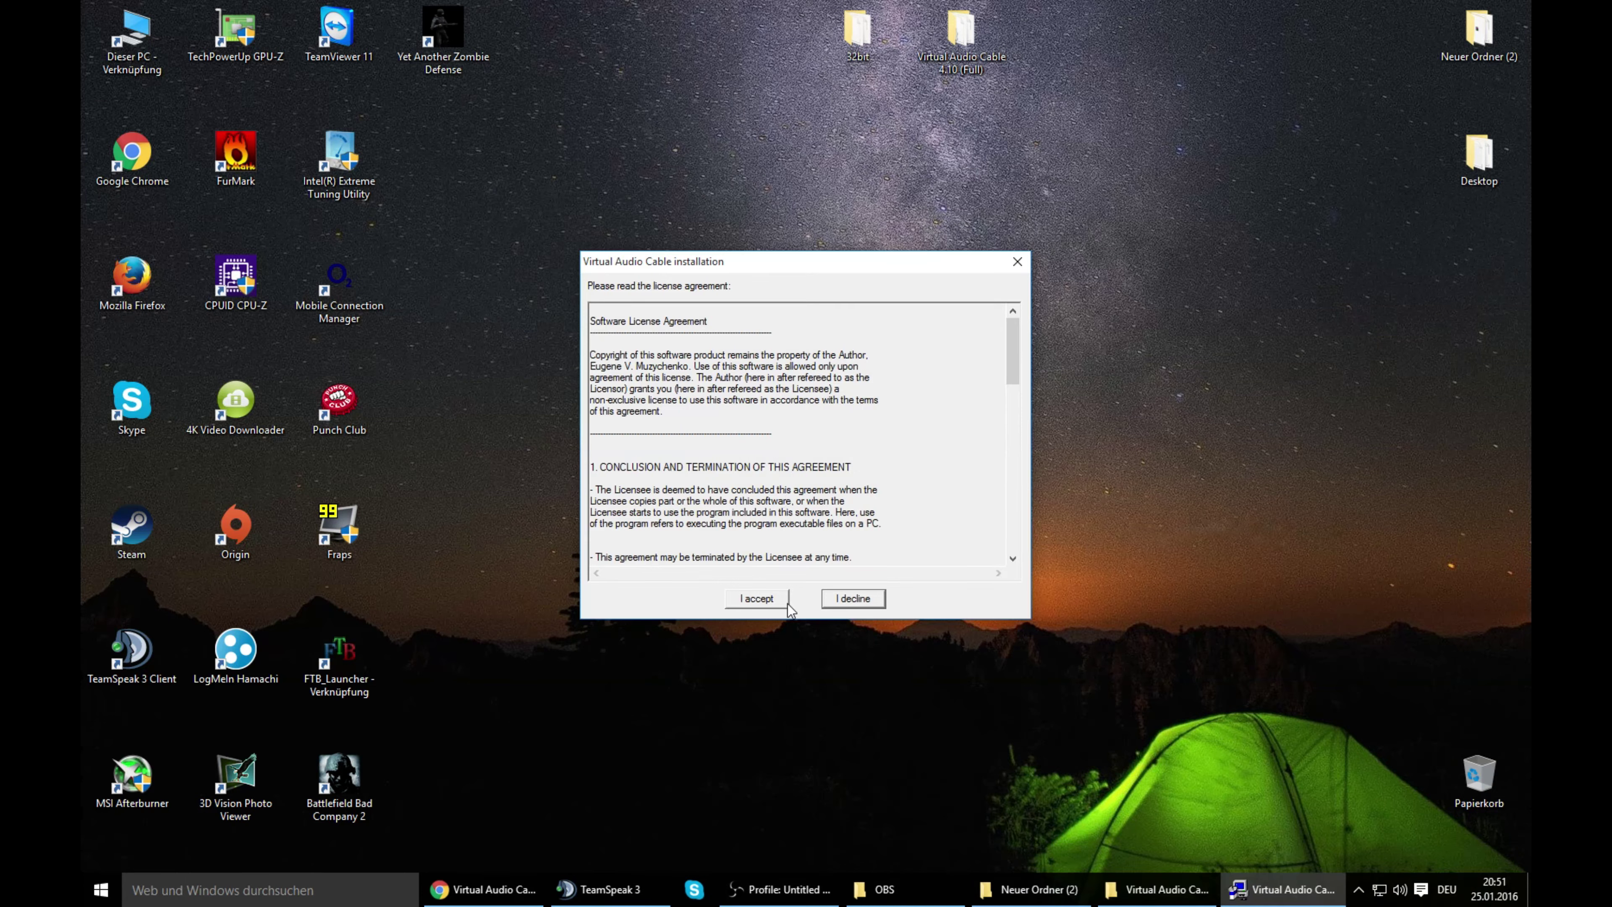
left_click(763, 603)
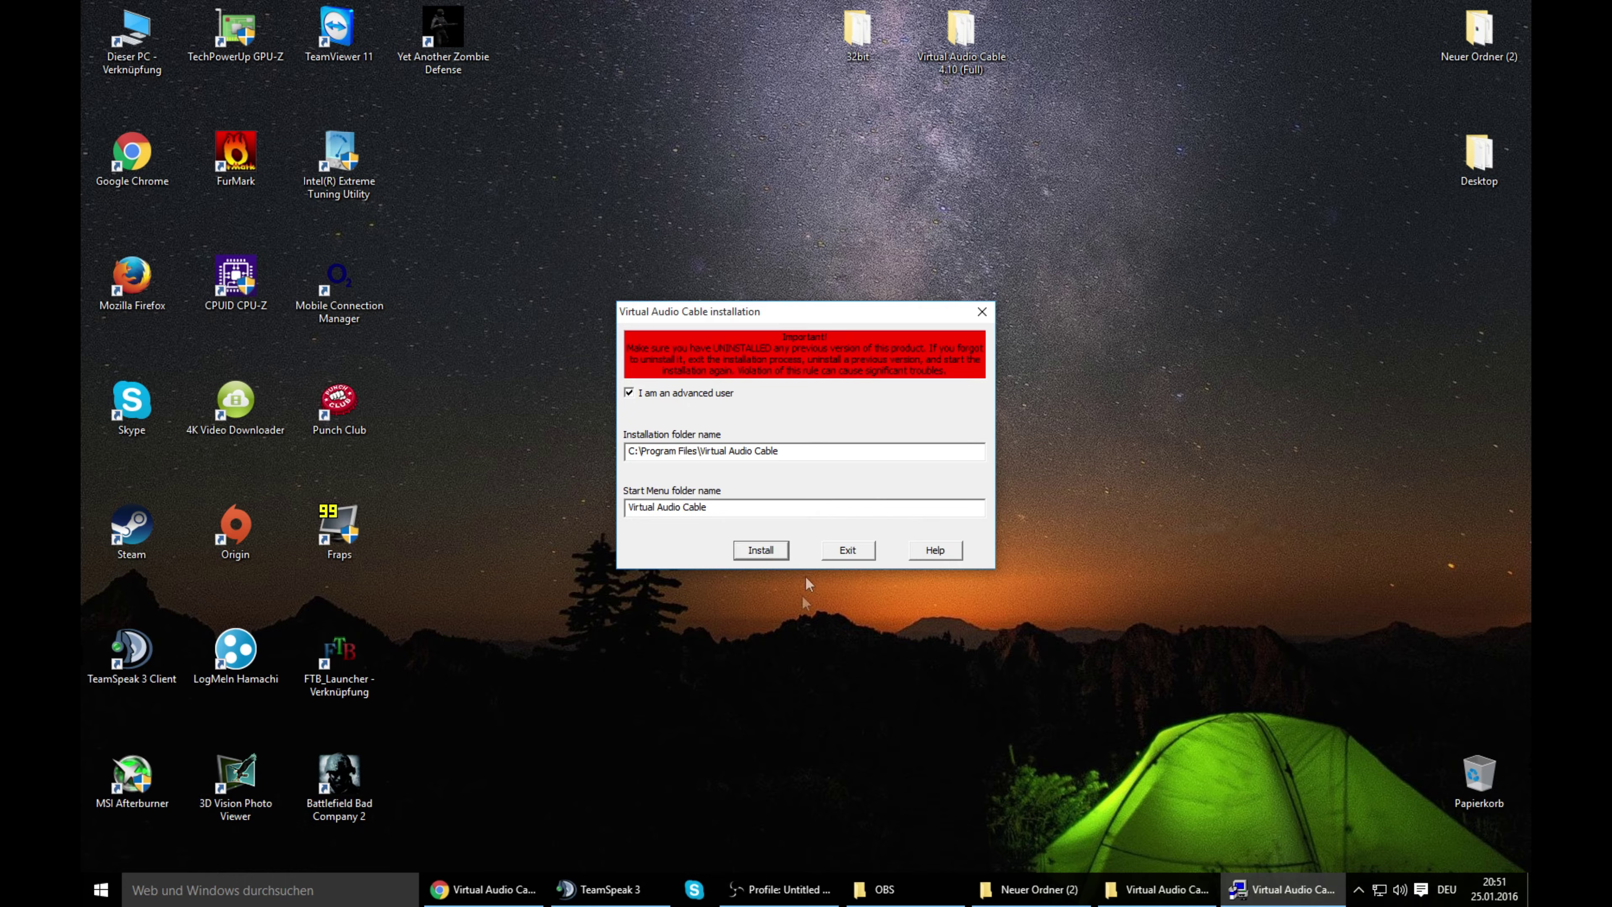
left_click(754, 553)
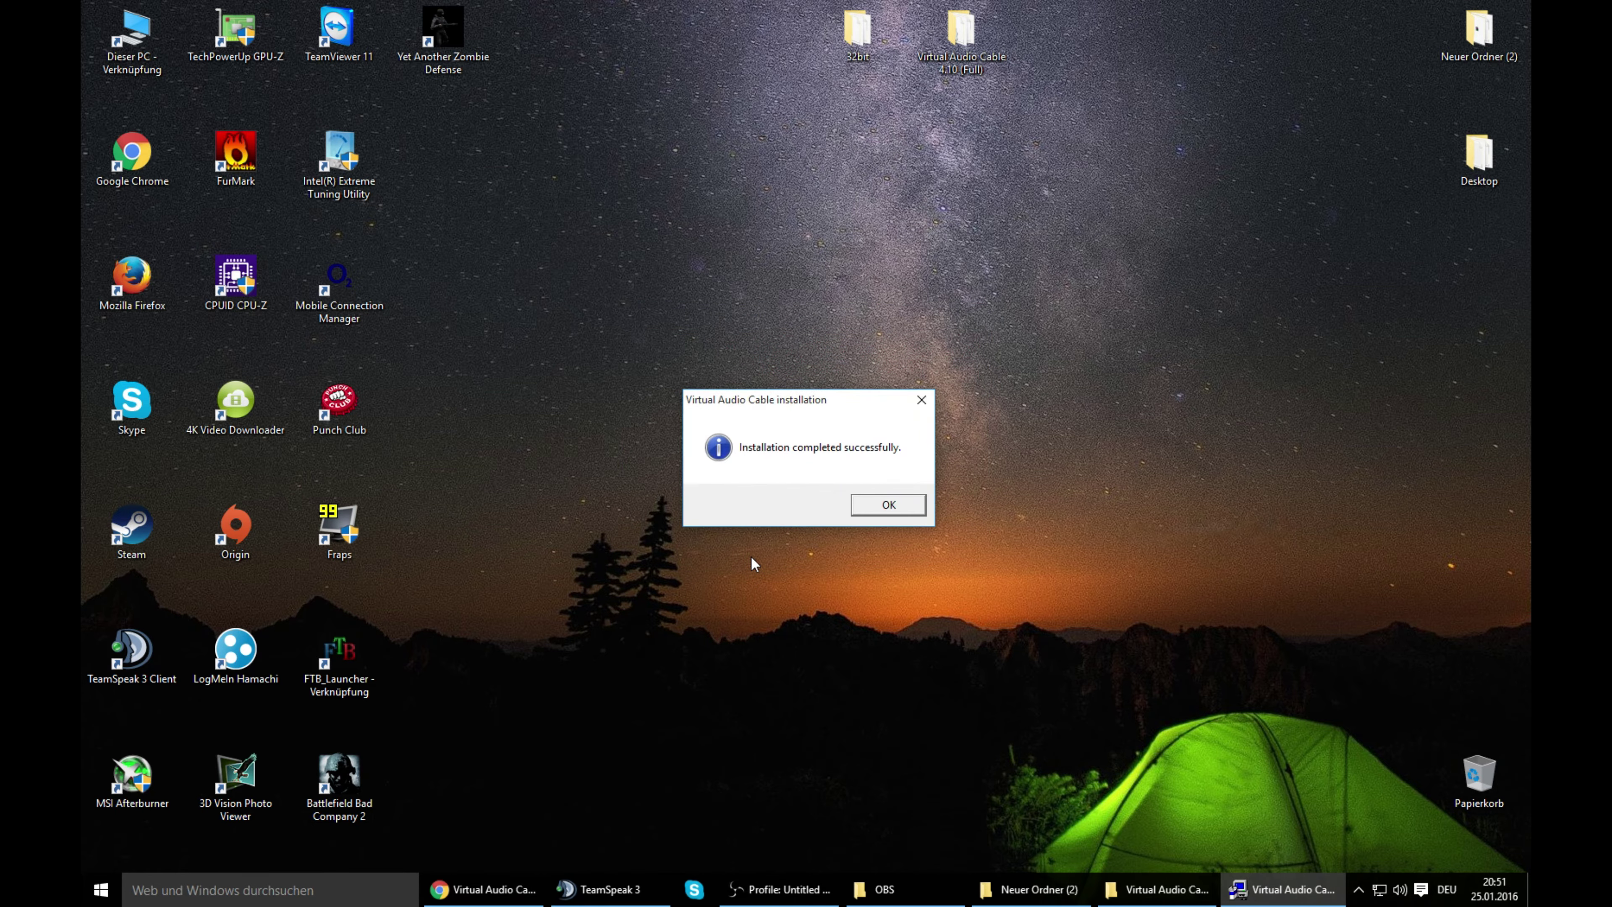
left_click(889, 507)
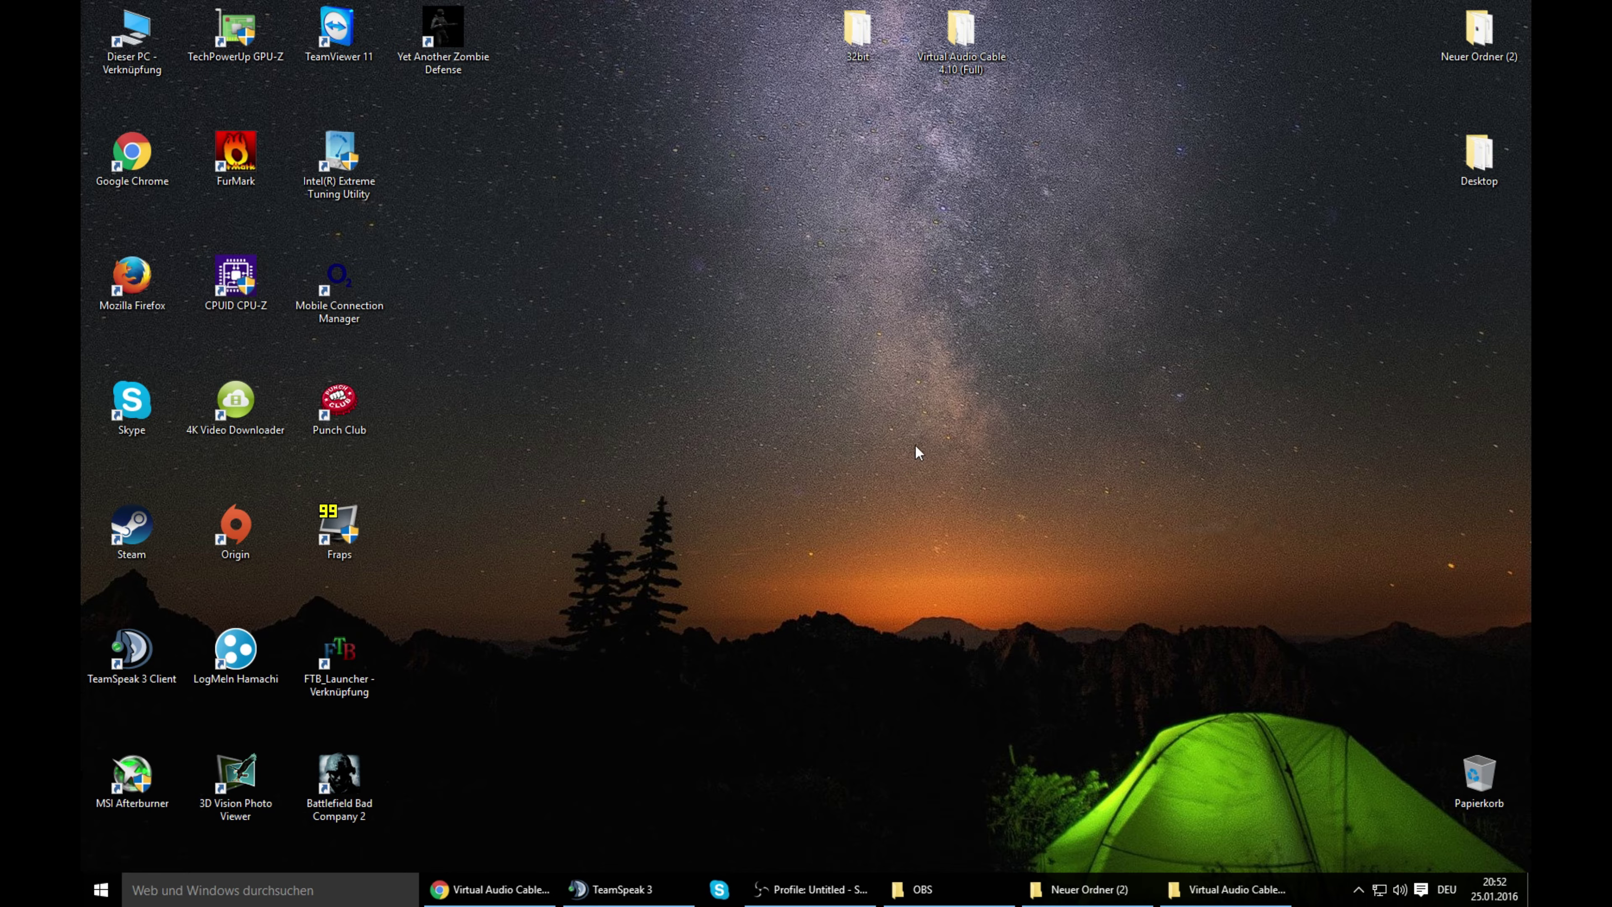
- Open the Virtual Audio Cable Control Panel without administrator rights and try to set the number of cables to 1
key("super")
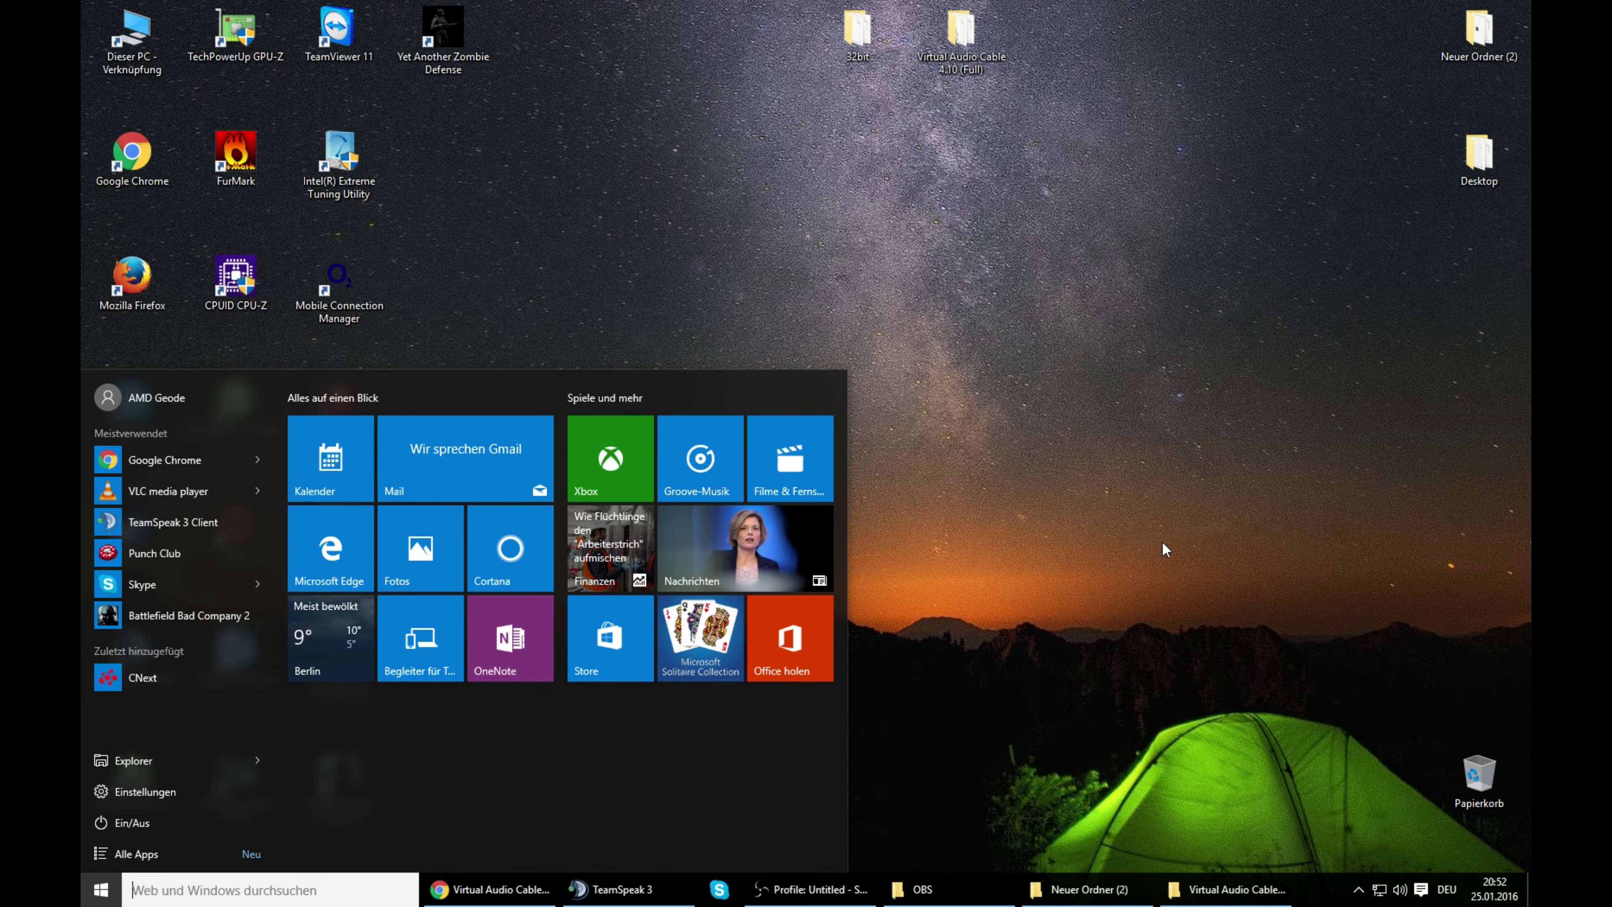
type("co")
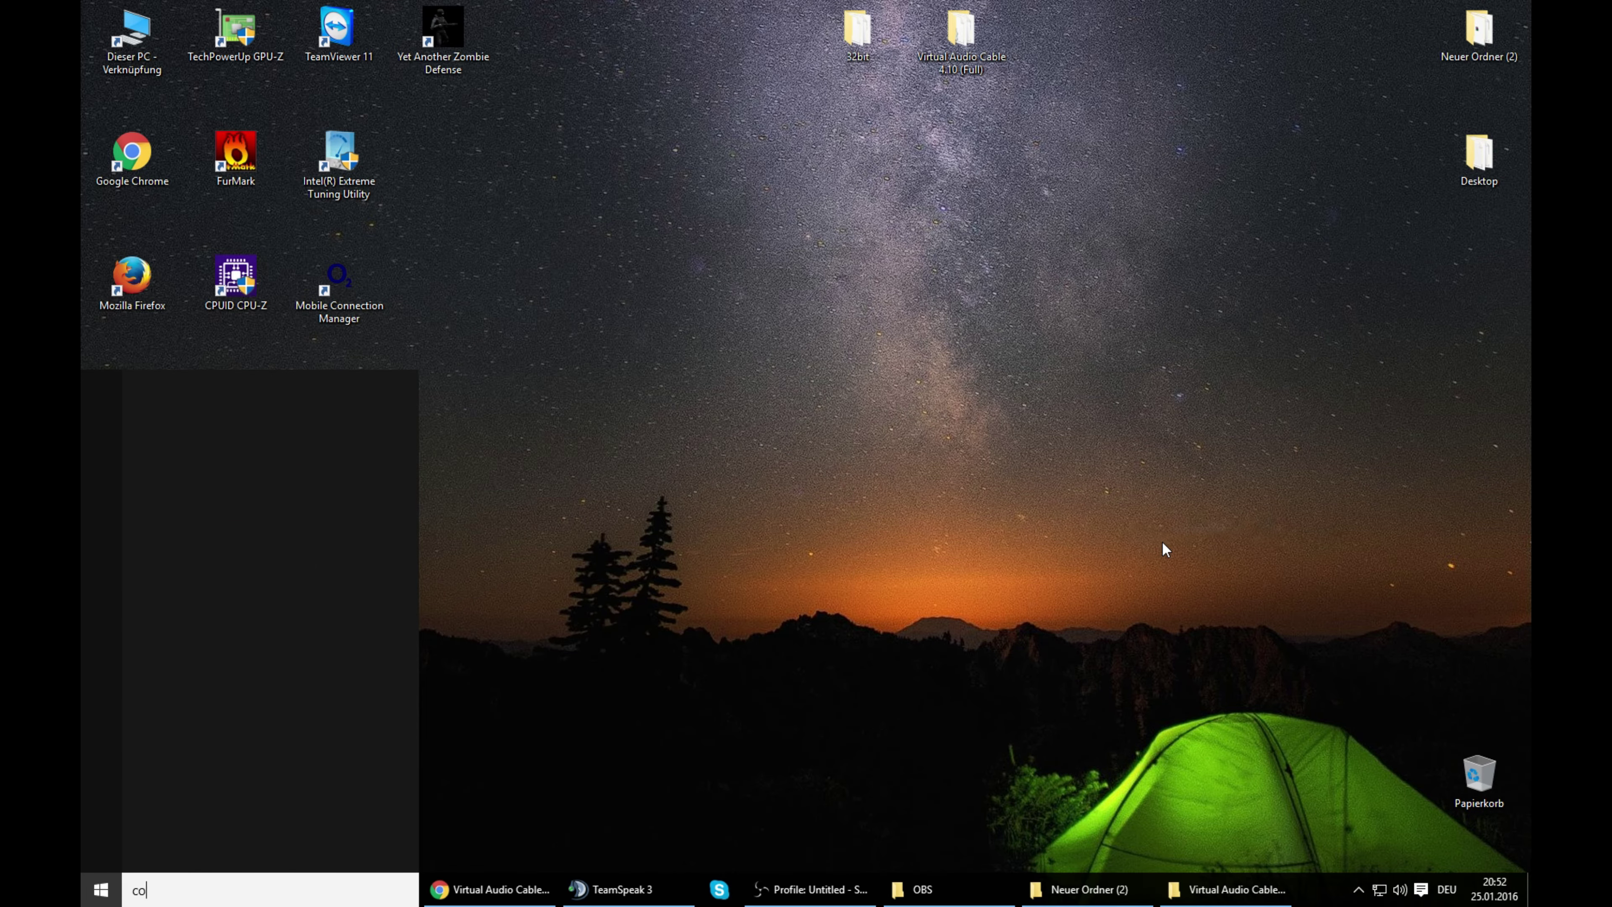
type("n")
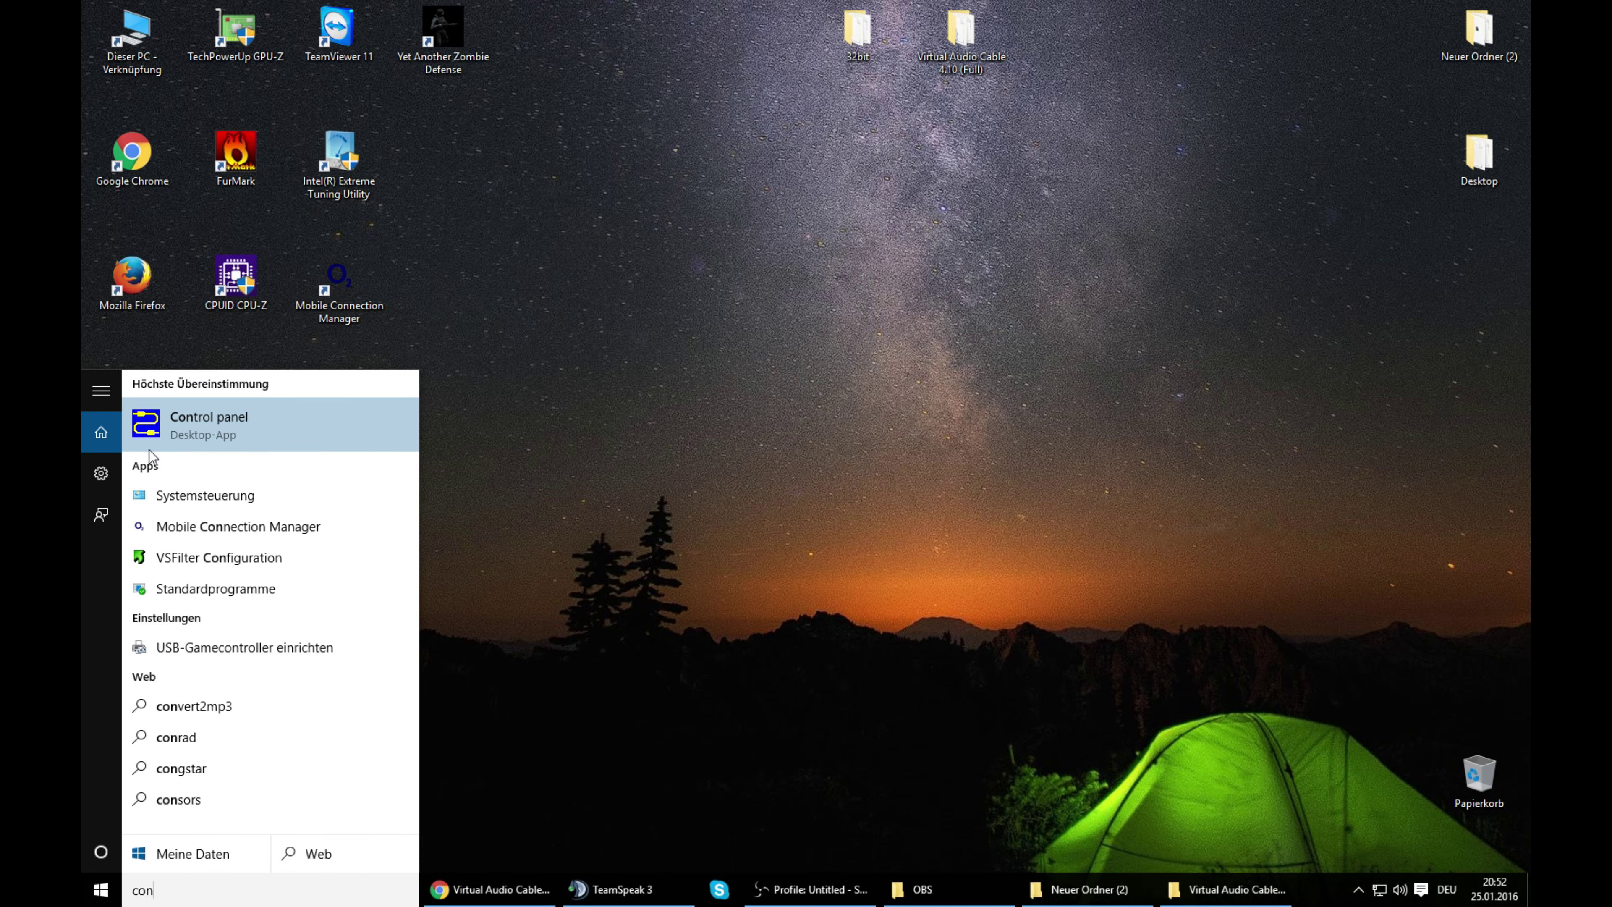
left_click(256, 432)
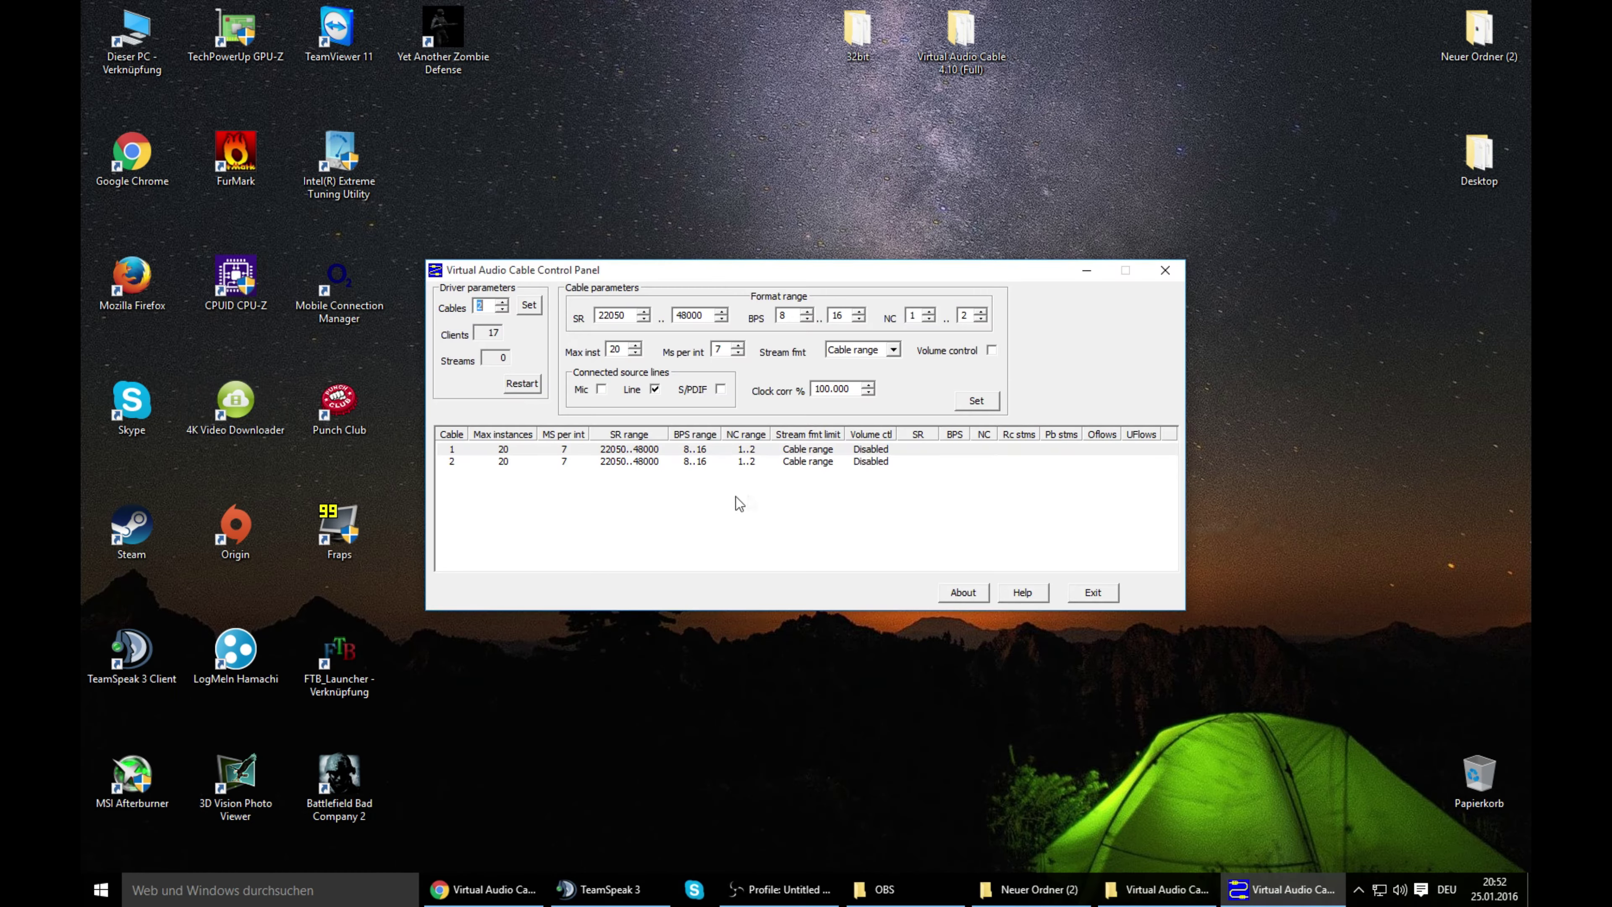
left_click_drag(702, 272, 881, 163)
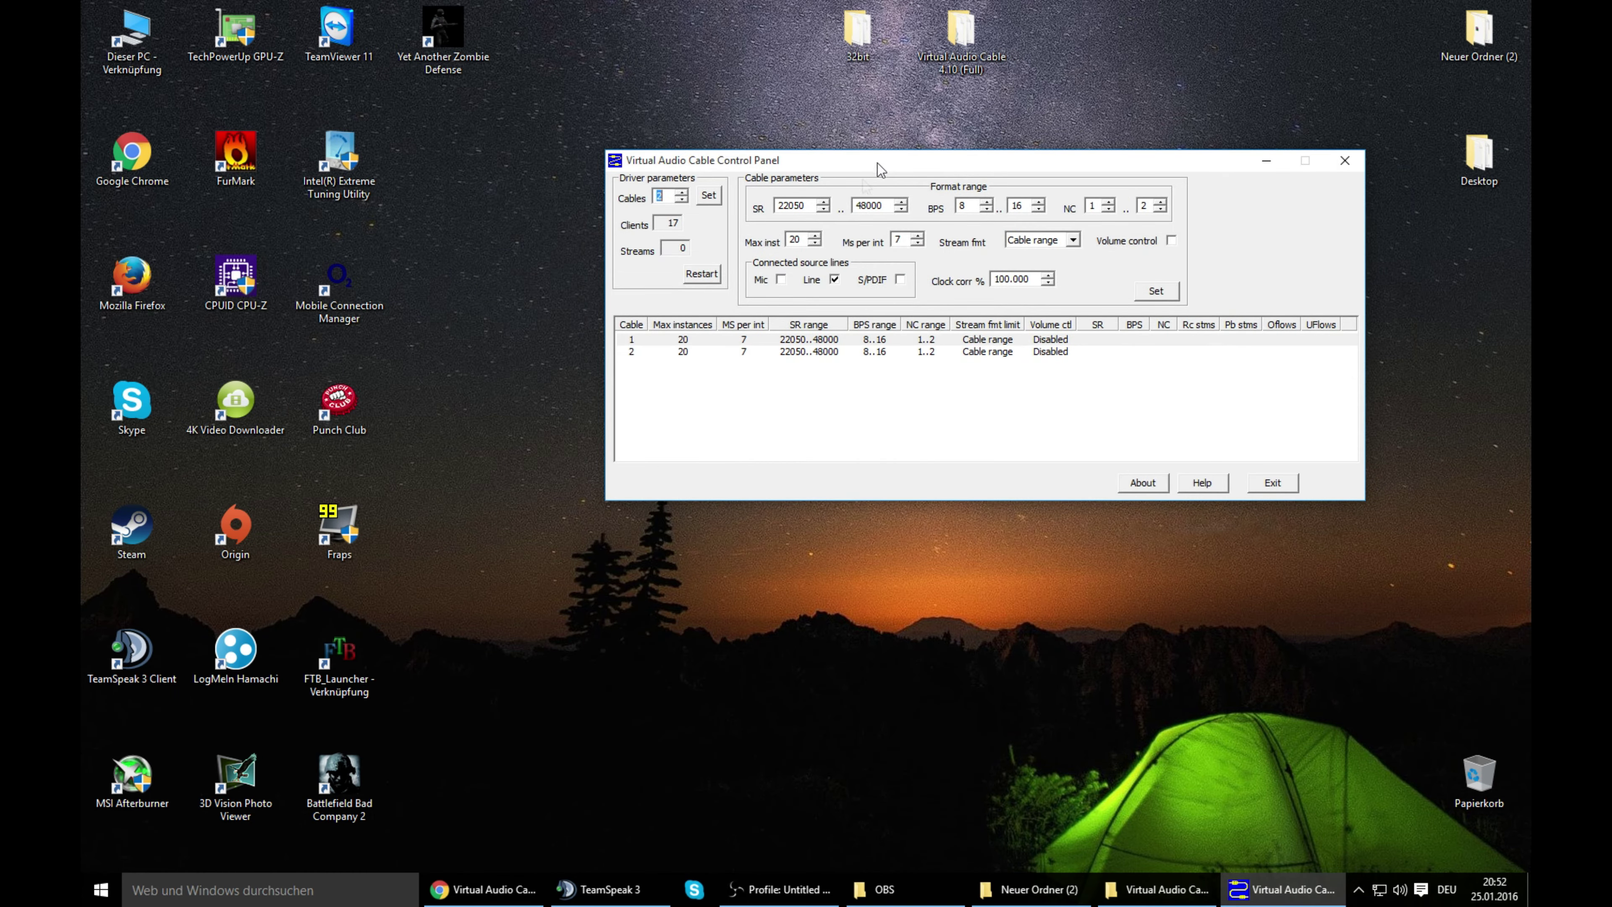
left_click(681, 201)
left_click(712, 201)
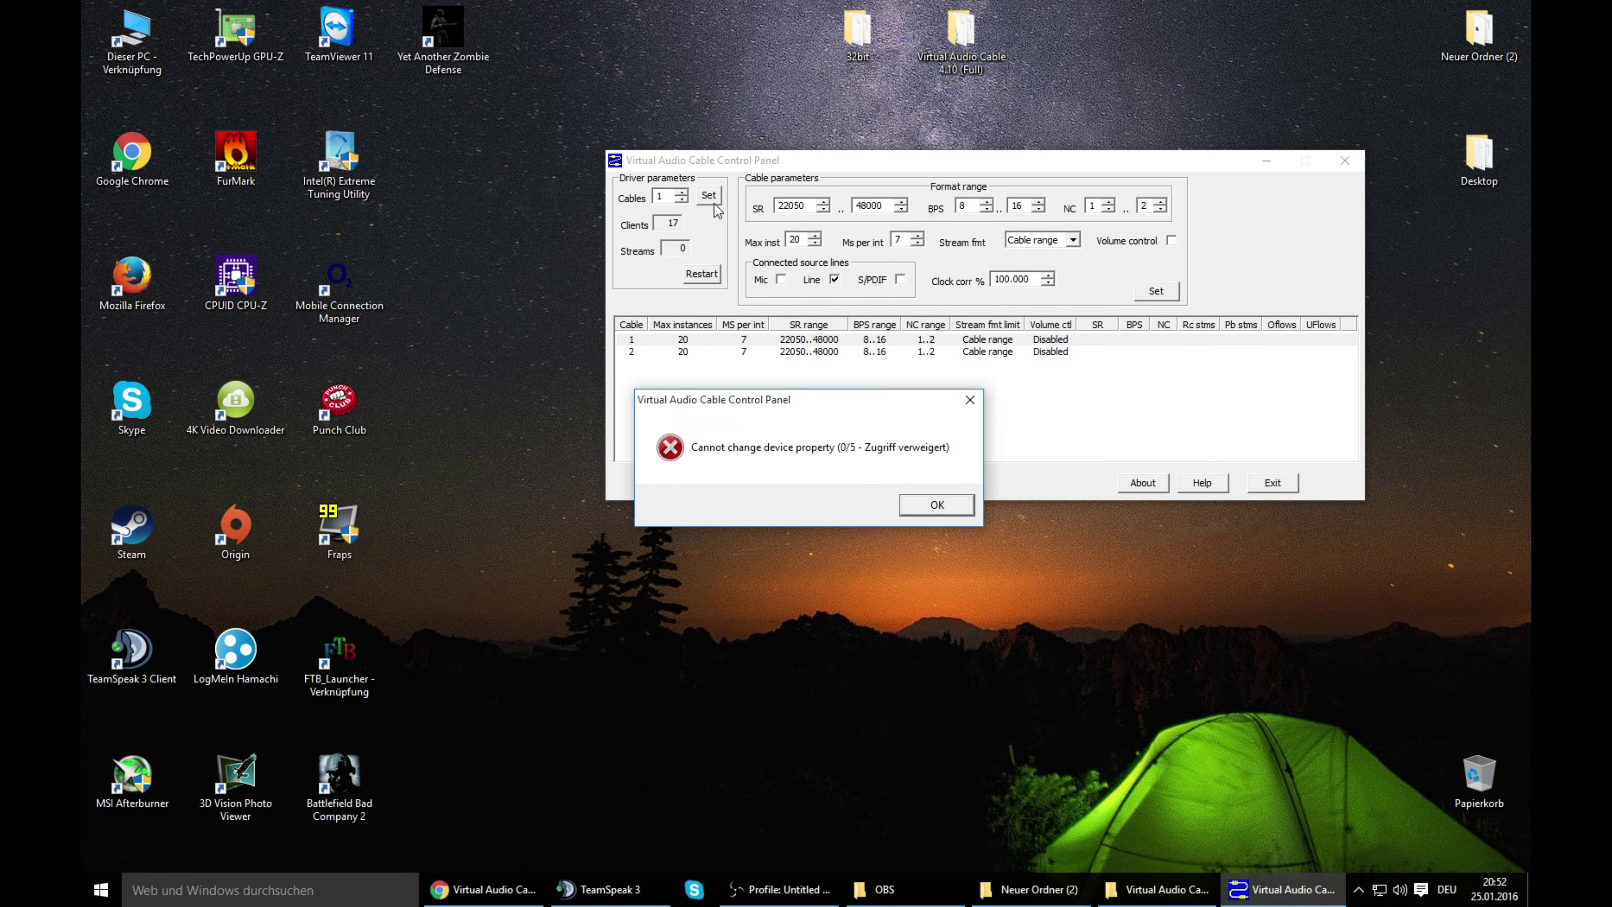
key("Escape")
key("Escape")
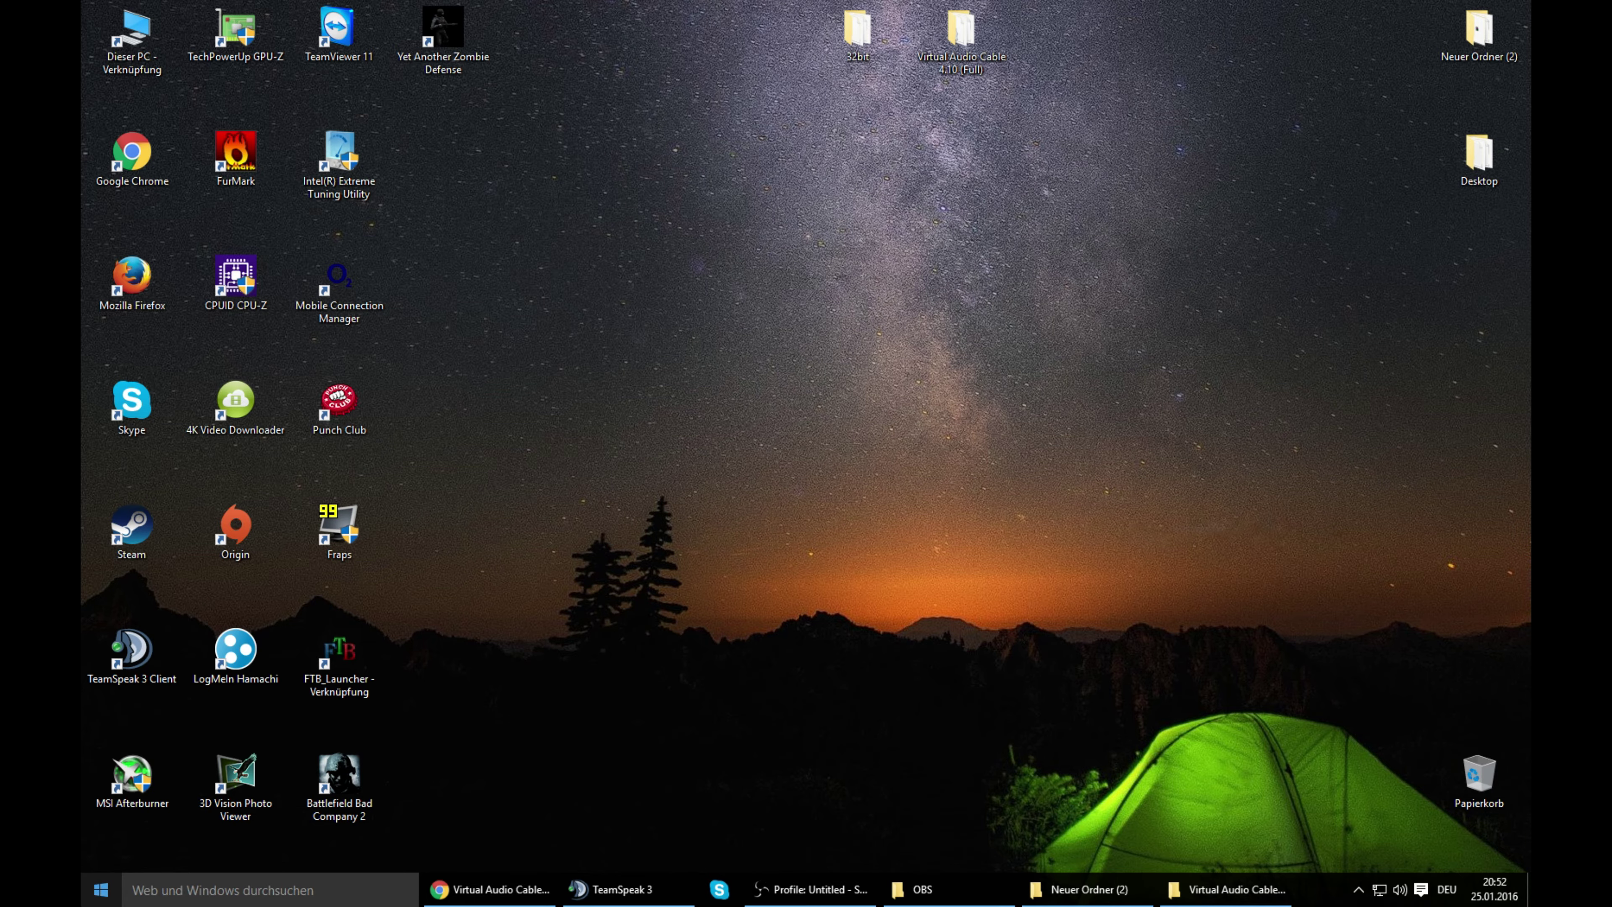
- Run the Virtual Audio Cable Control Panel as administrator and set the number of cables to 1
left_click(101, 890)
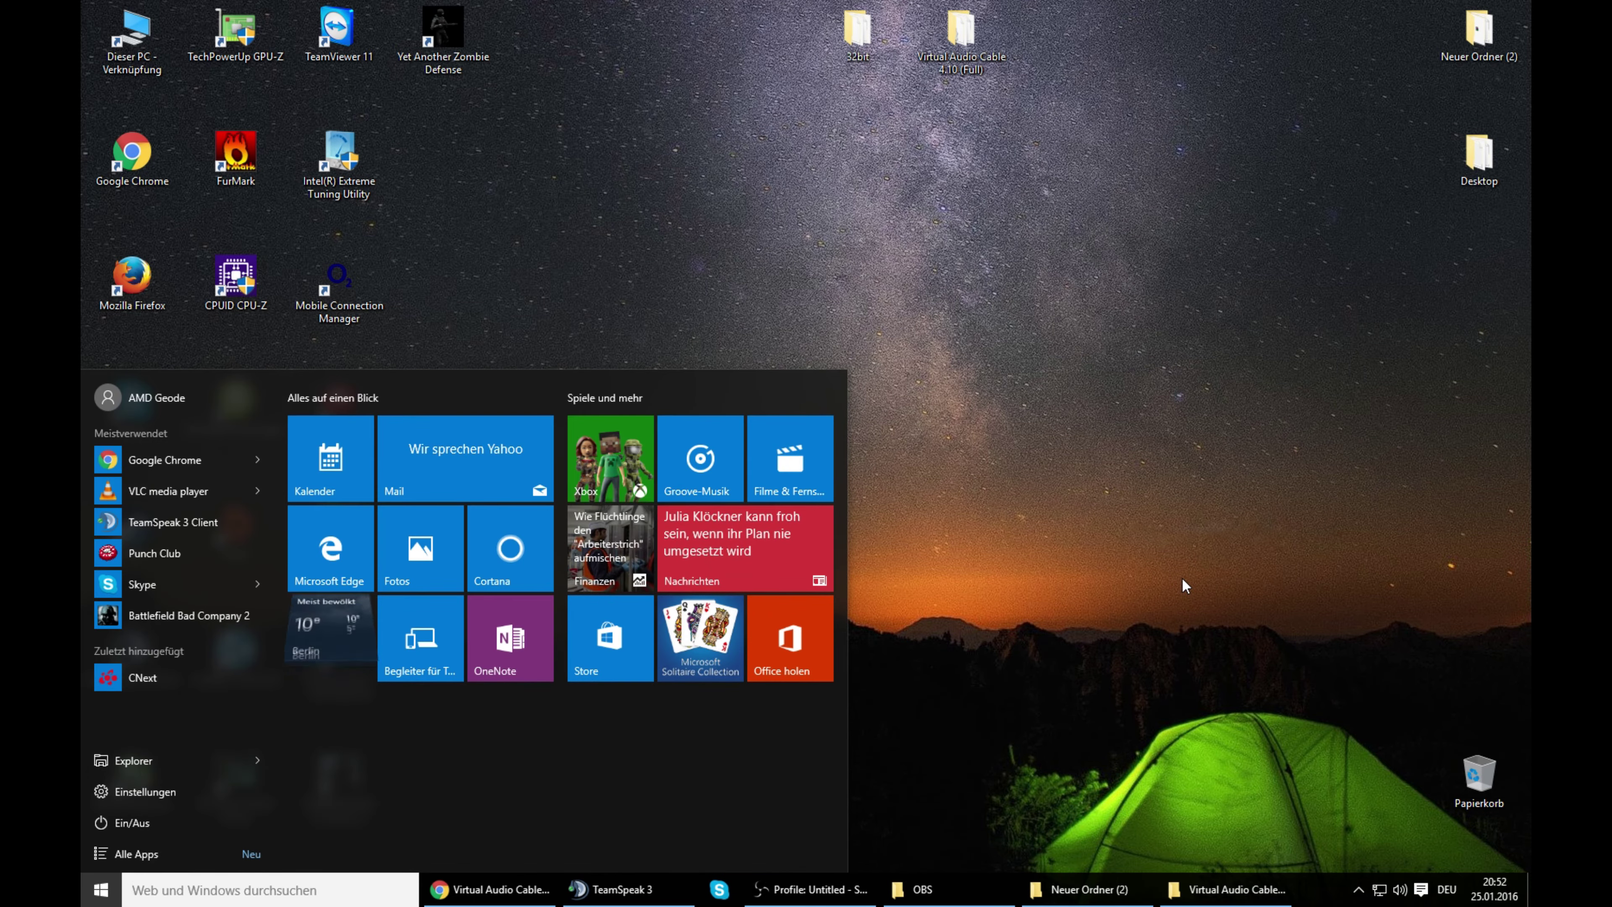
type("con")
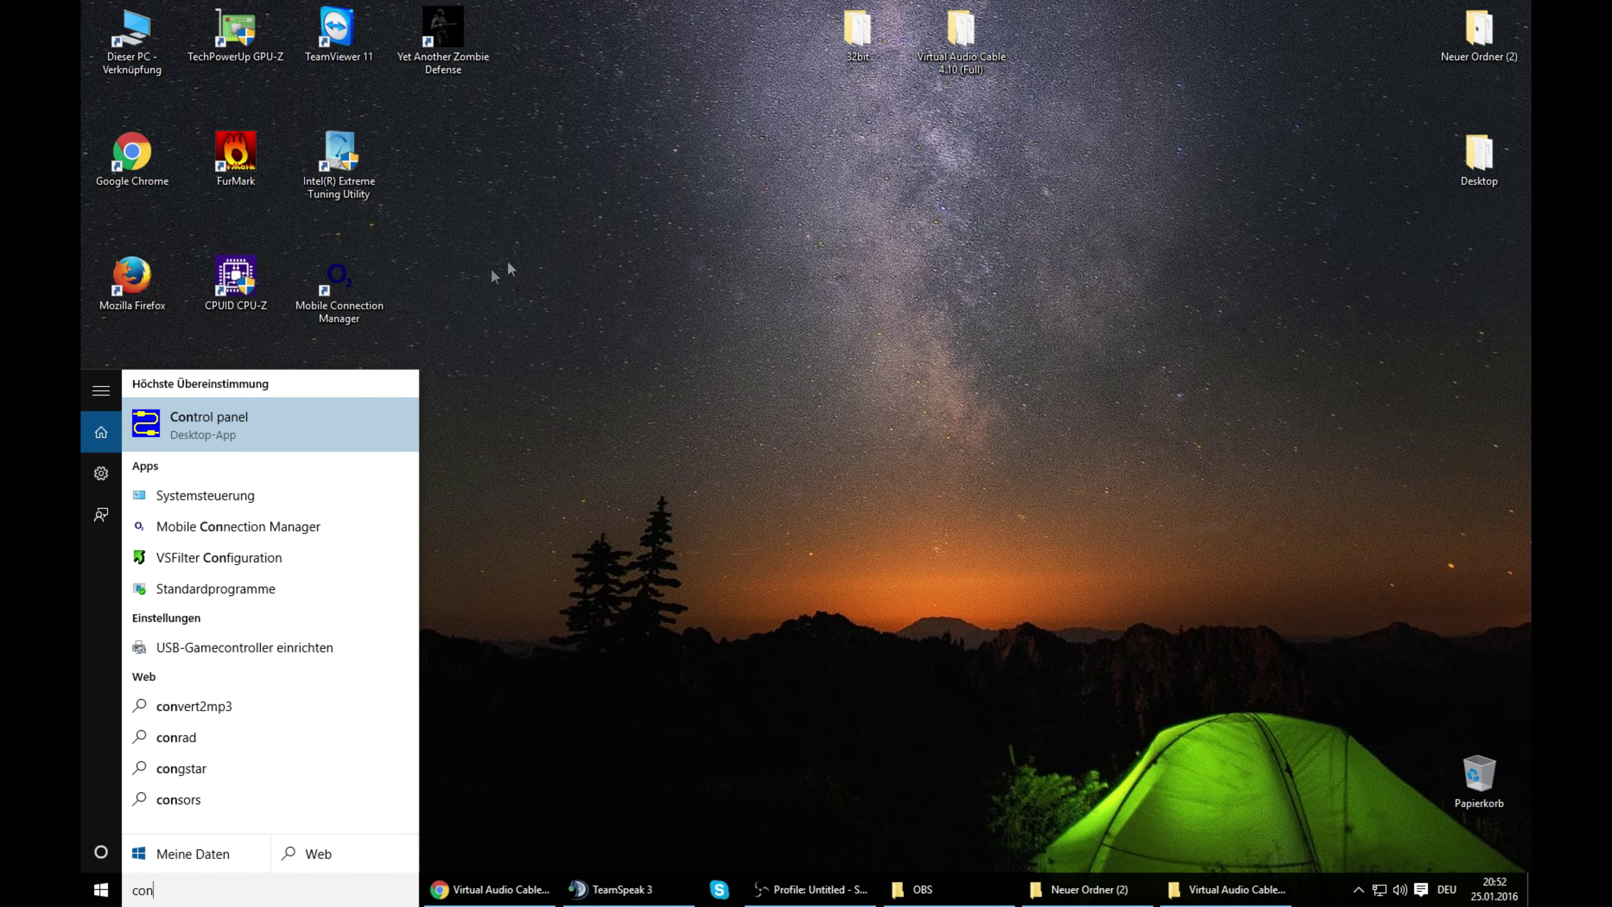
right_click(217, 413)
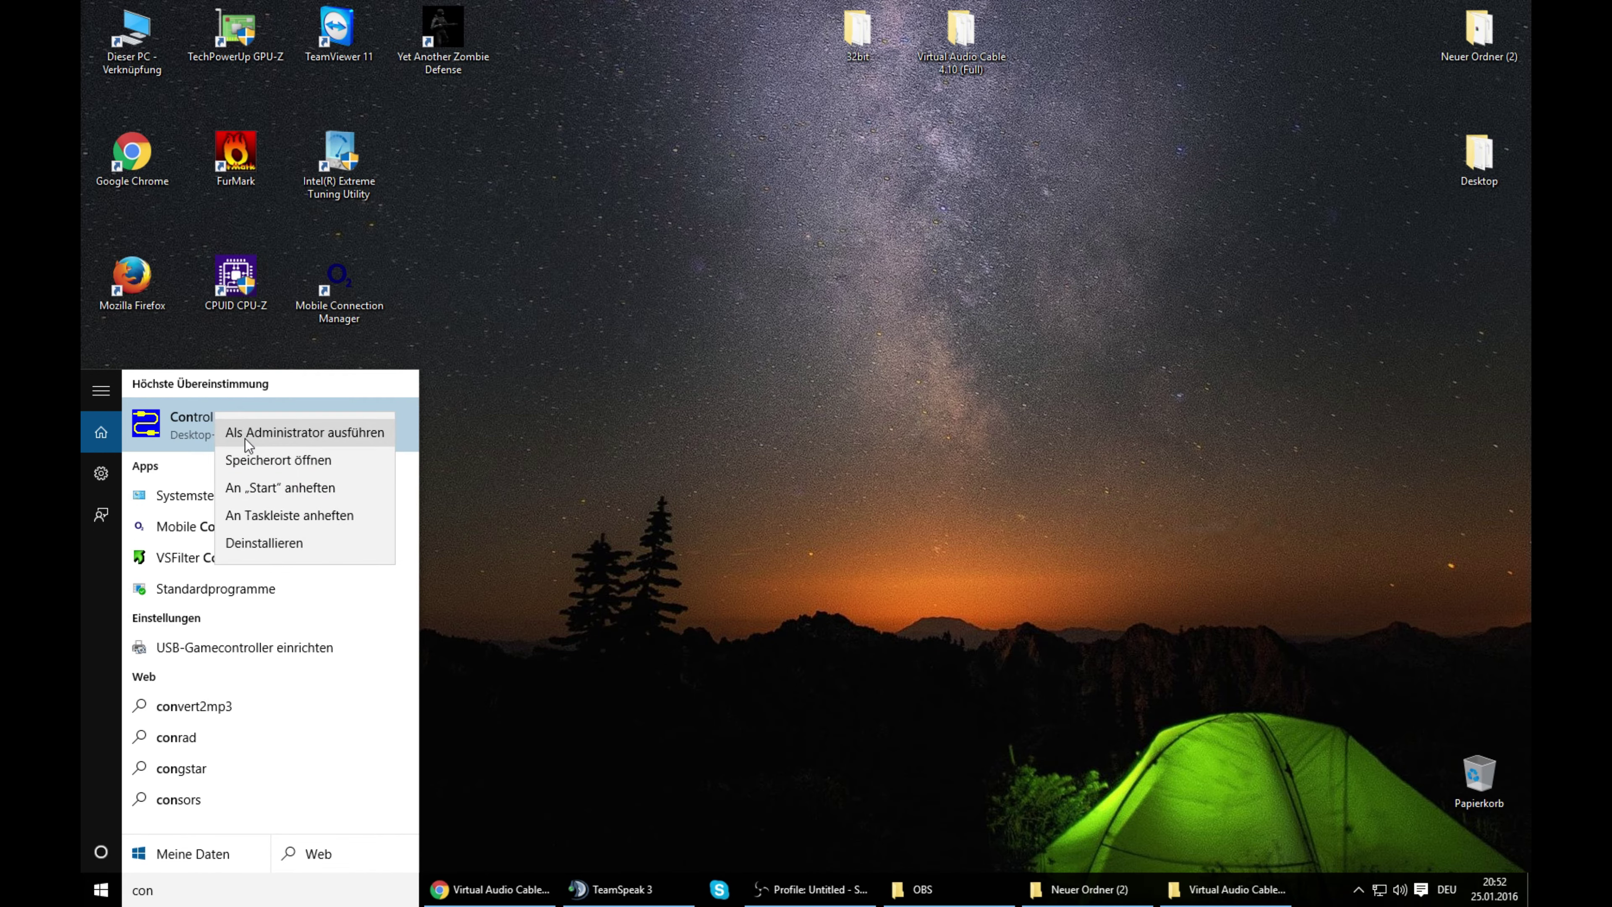
left_click(284, 434)
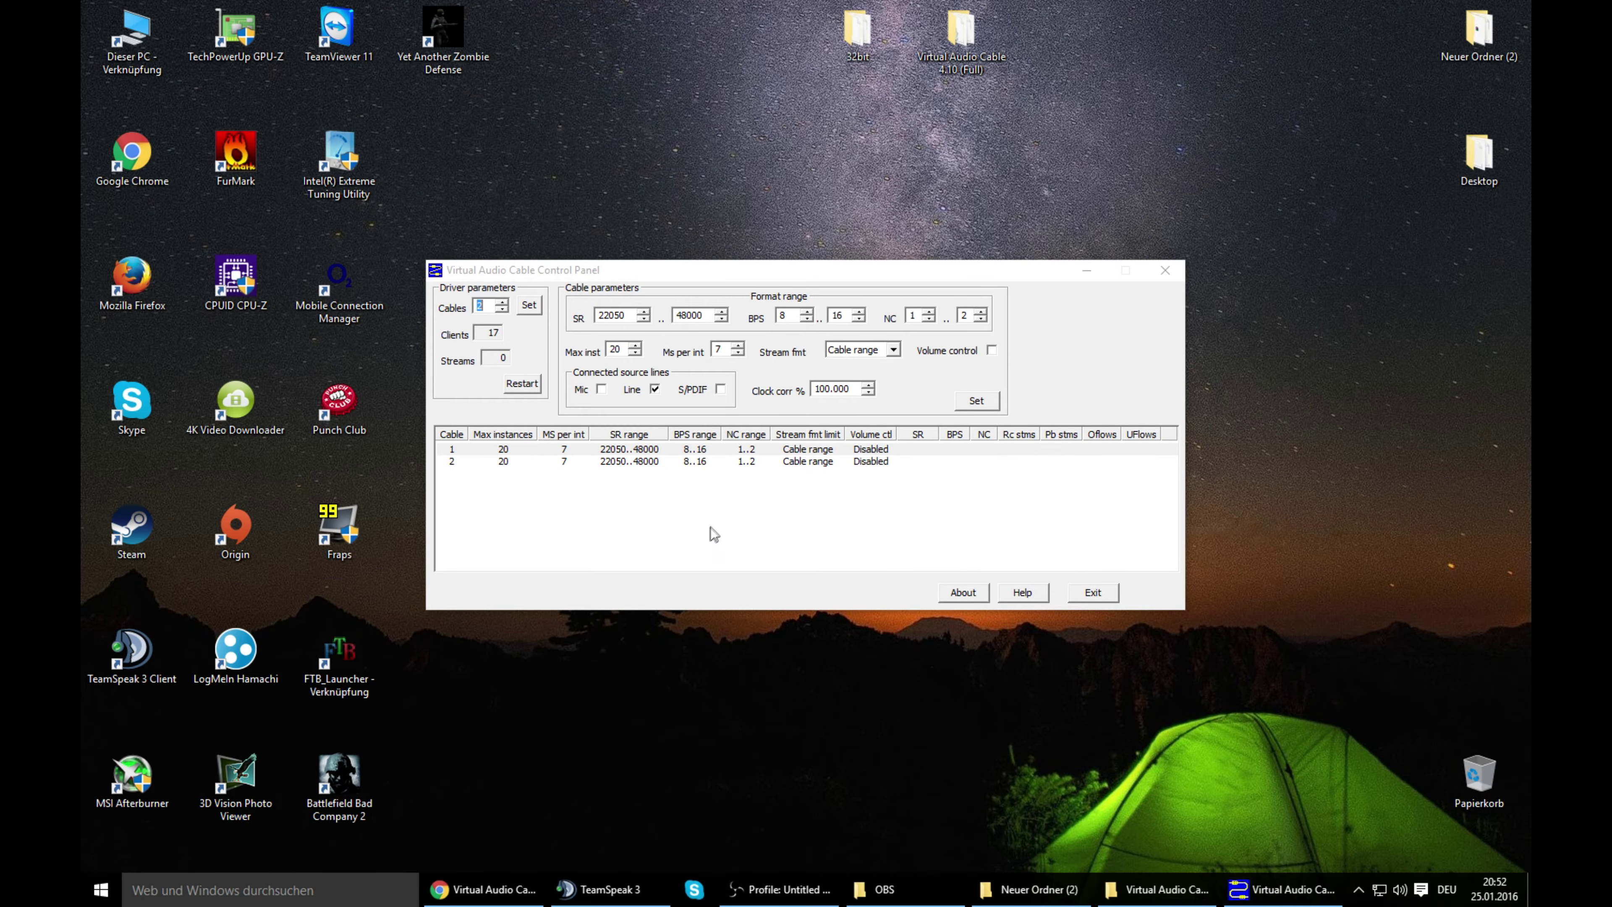
left_click(502, 311)
left_click(528, 306)
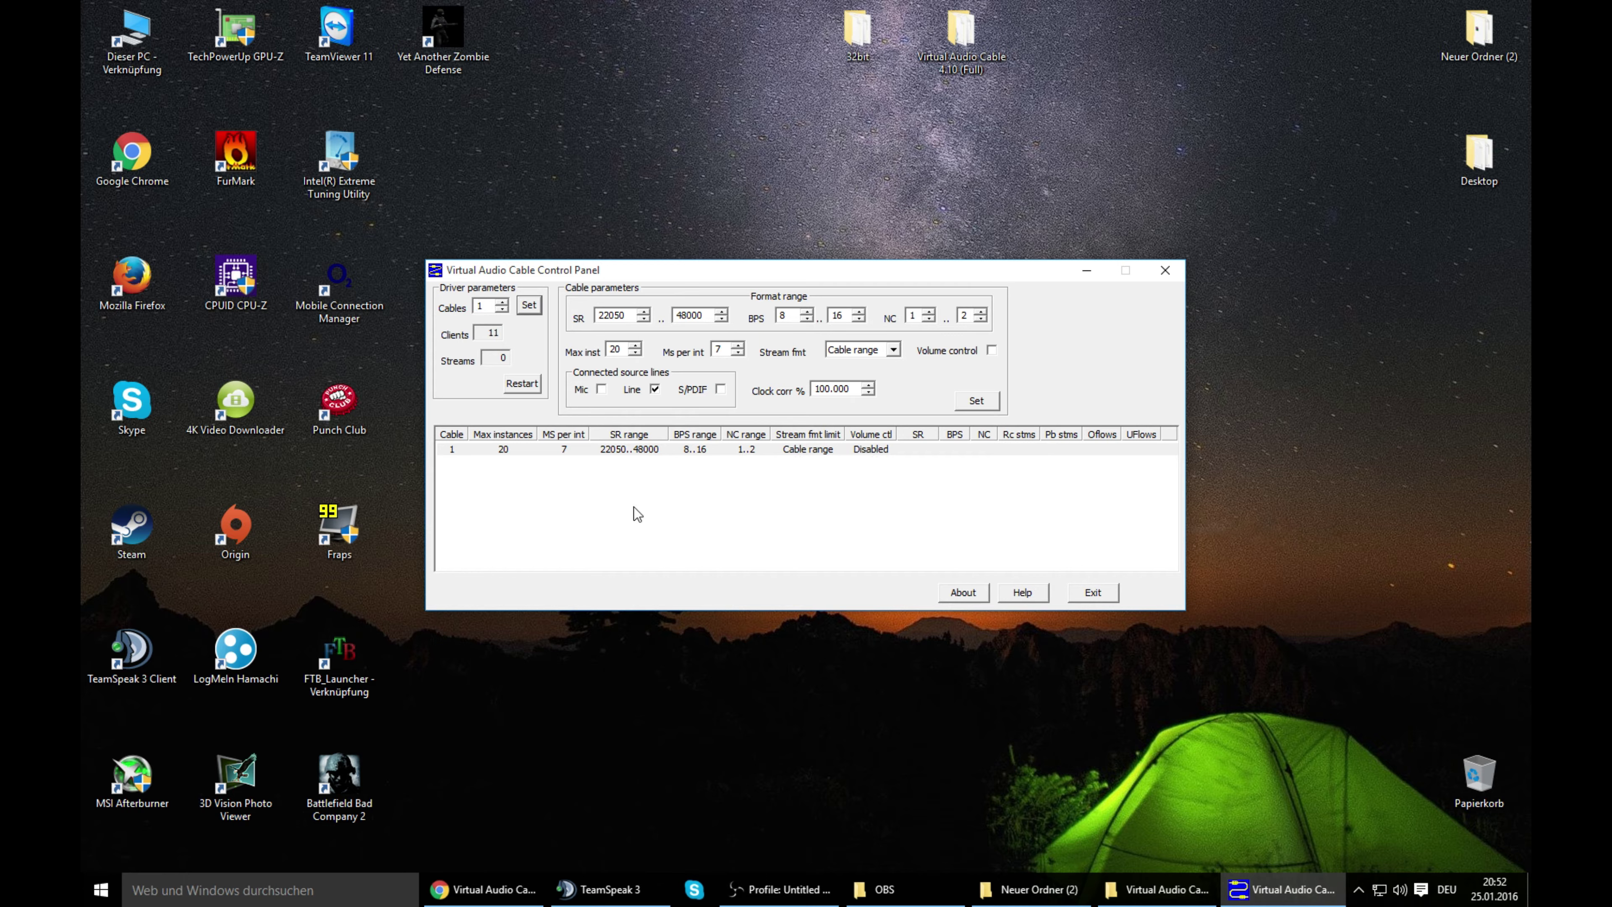